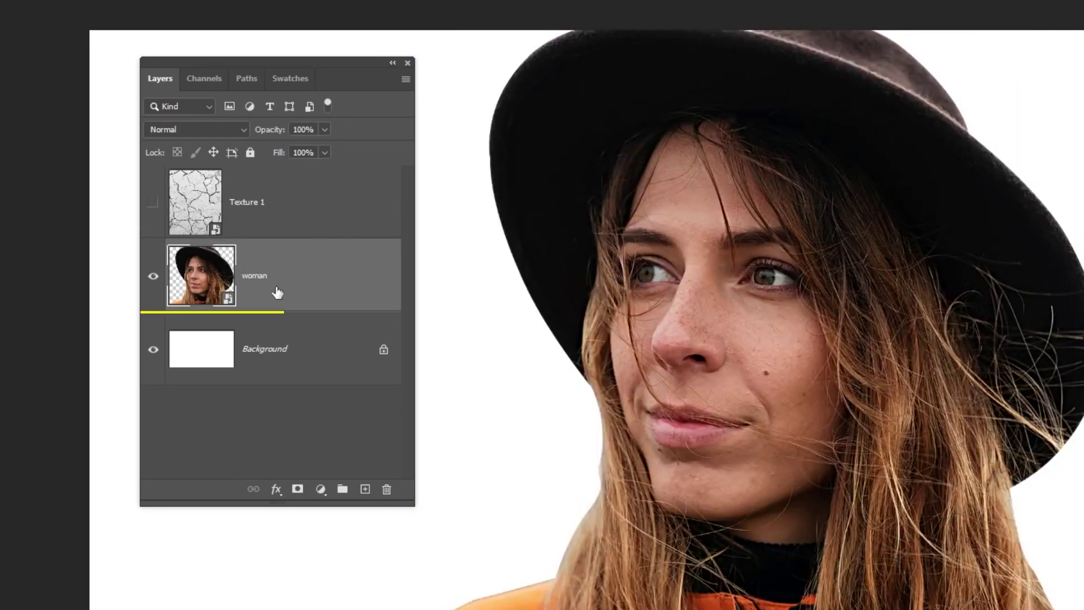
# Step: Duplicate woman above Texture 1, then clip a Black & White adjustment to the original woman layer
pyautogui.hotkey('ctrl', 'j')
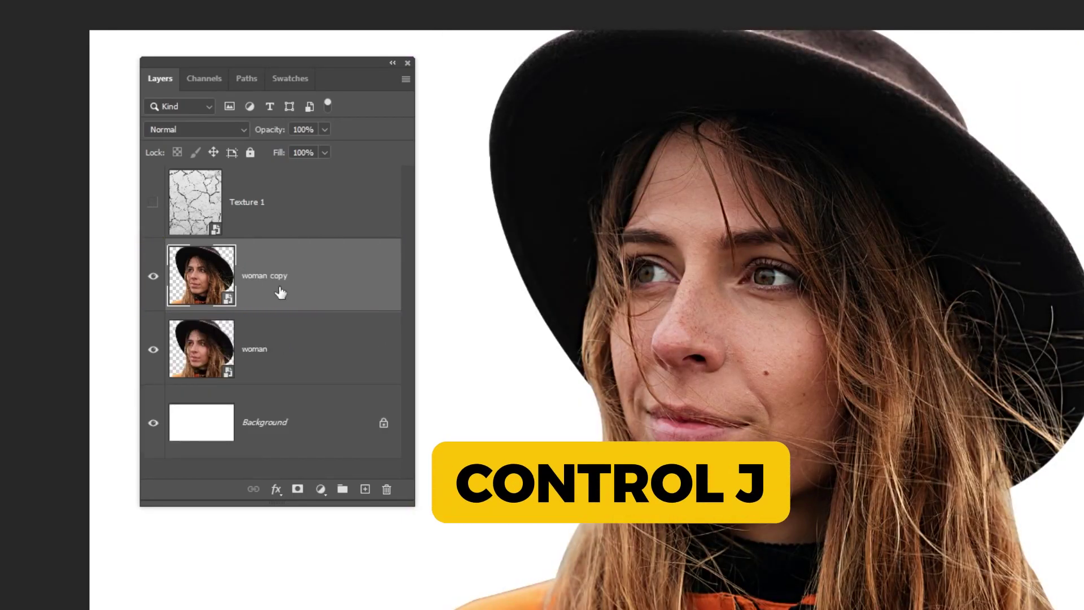
pyautogui.moveTo(301, 294); pyautogui.dragTo(237, 209)
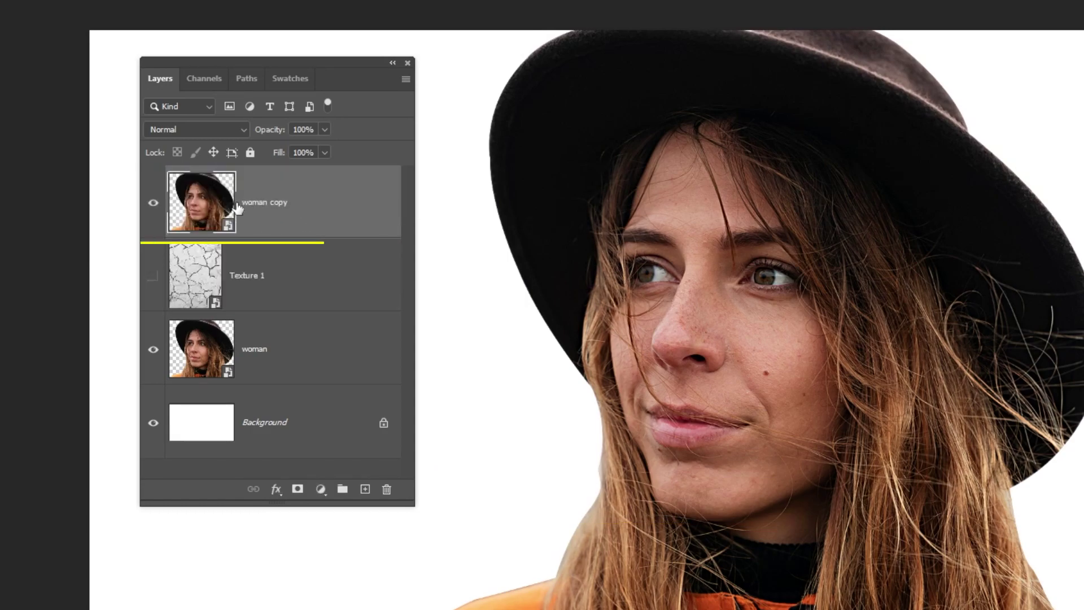
pyautogui.click(285, 364)
pyautogui.click(321, 489)
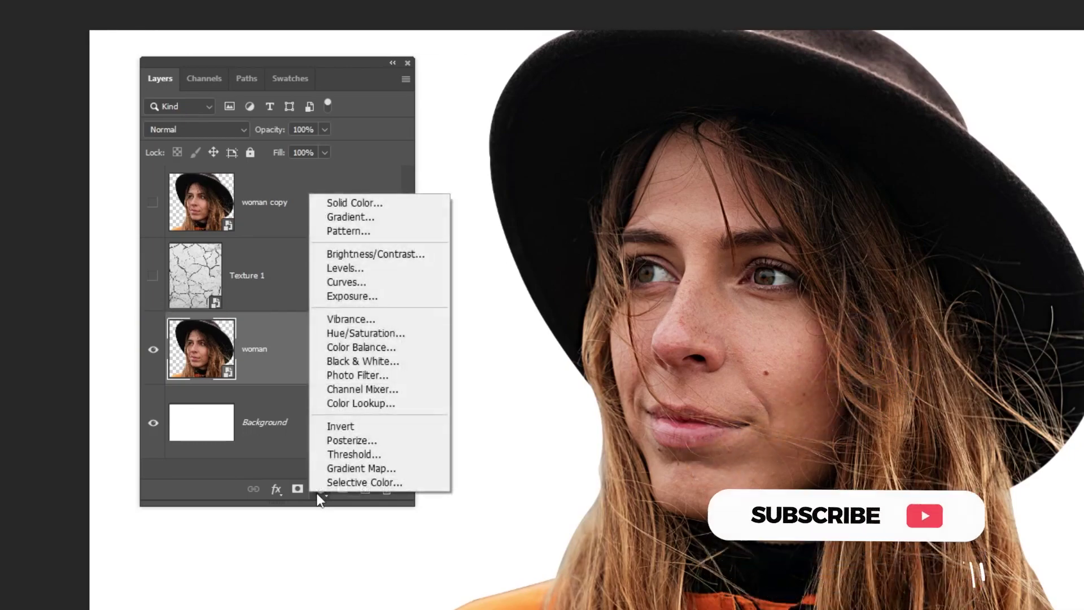
pyautogui.click(386, 365)
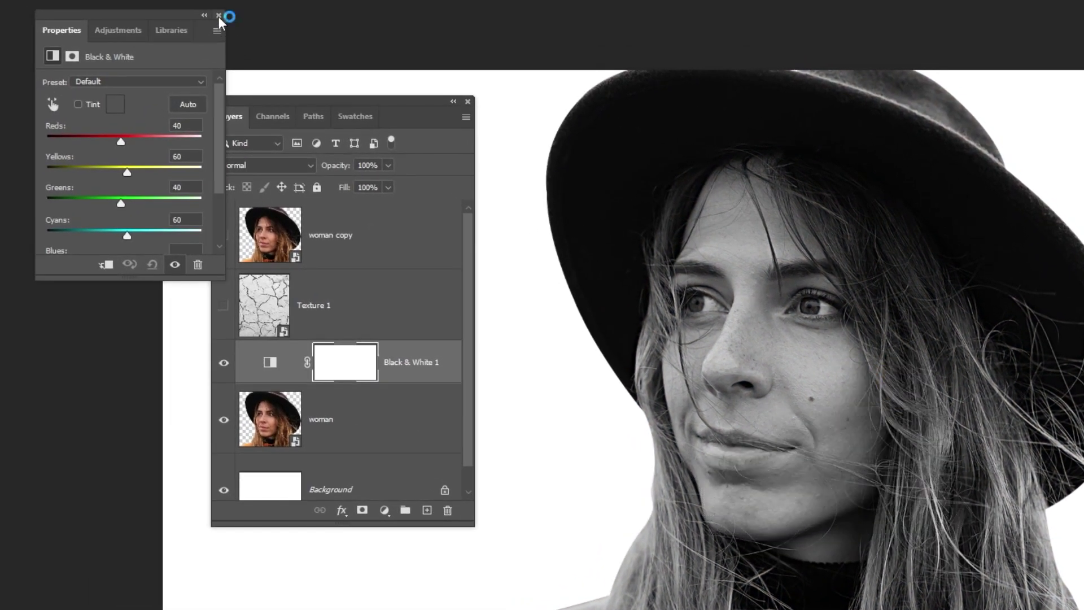
pyautogui.click(218, 15)
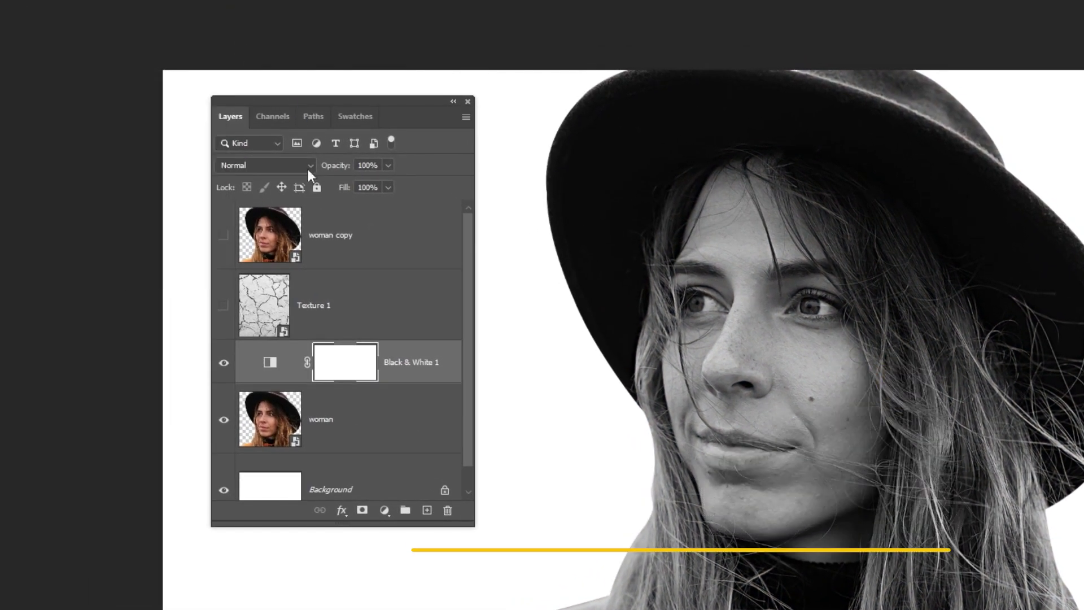
pyautogui.keyDown('alt'); pyautogui.click(417, 383); pyautogui.keyUp('alt')
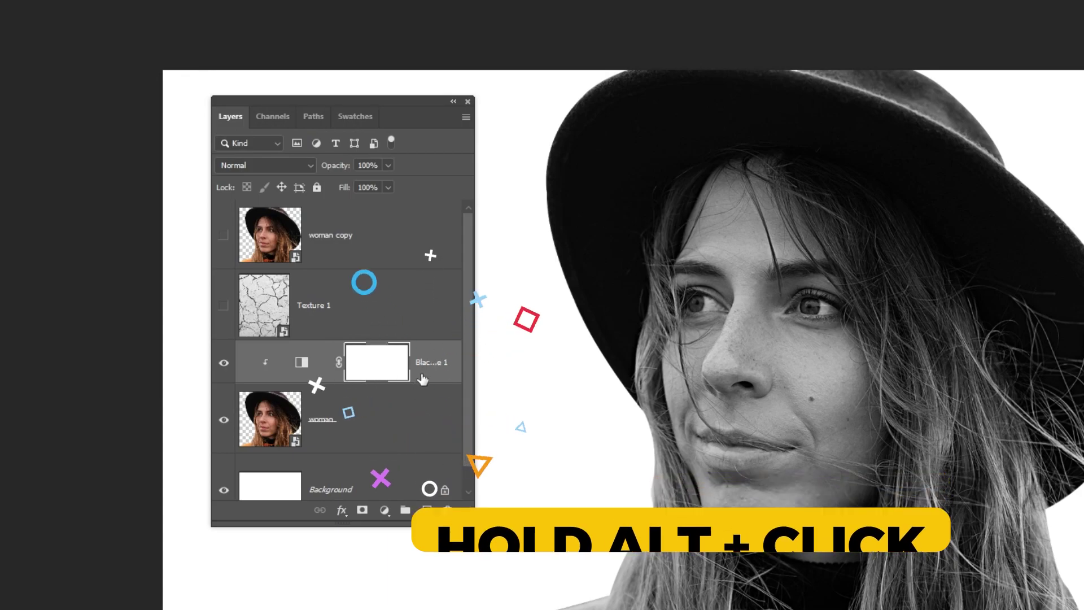
# Step: Clip a Brightness/Contrast adjustment with Contrast 30 and Brightness -12 to the woman layer
pyautogui.click(385, 511)
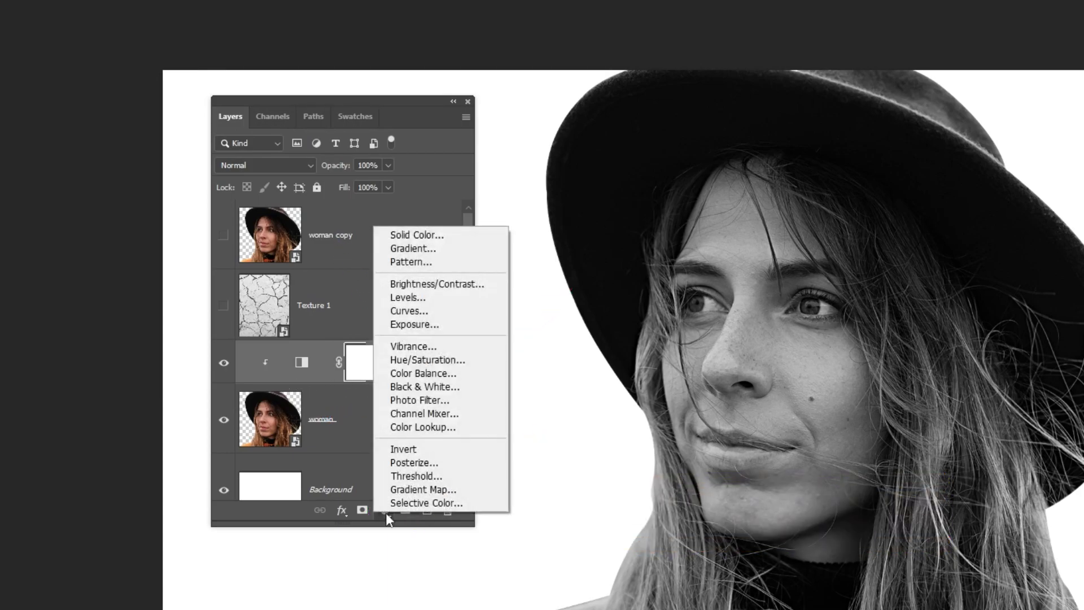
pyautogui.click(438, 283)
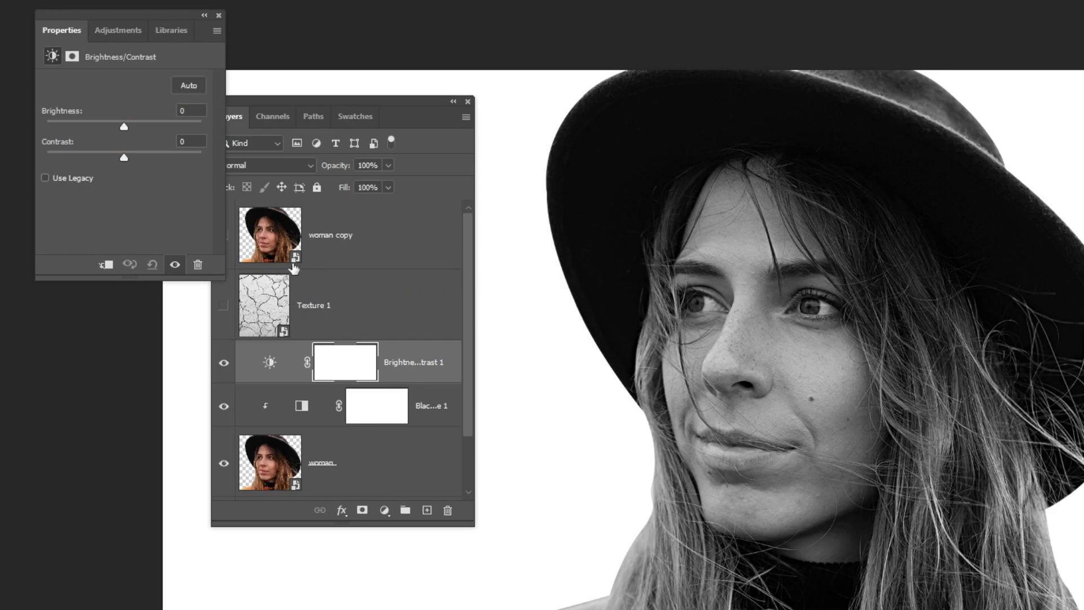
pyautogui.click(154, 161)
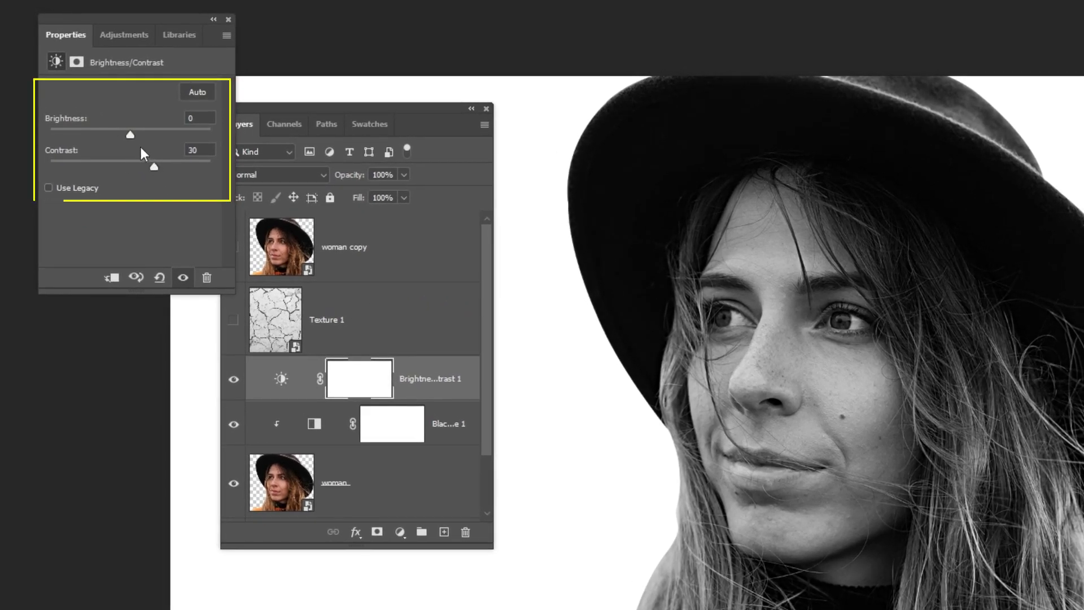
pyautogui.moveTo(130, 134); pyautogui.dragTo(124, 131)
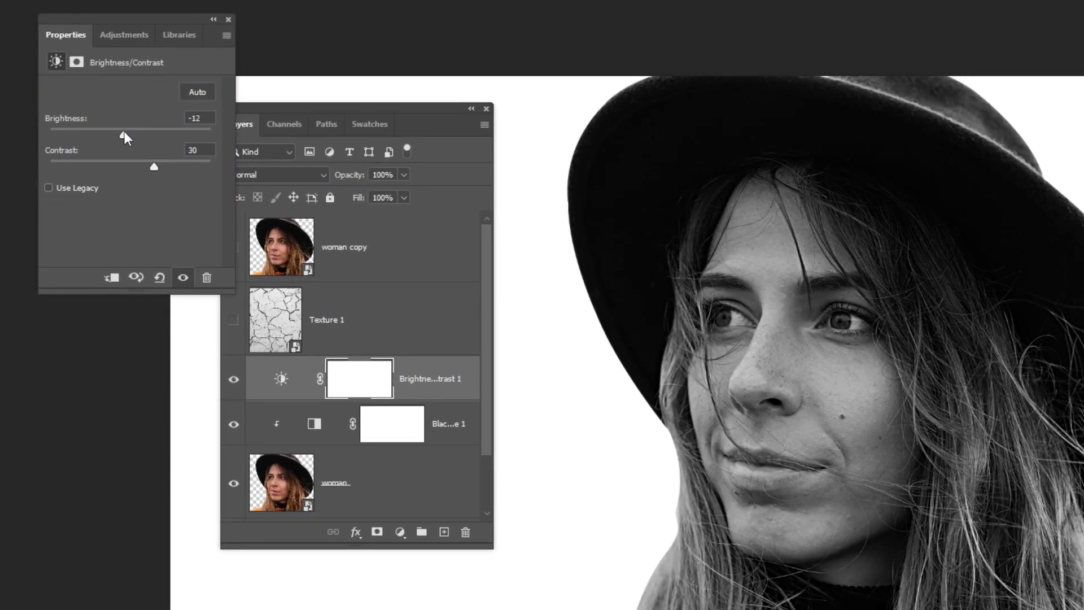
pyautogui.click(228, 20)
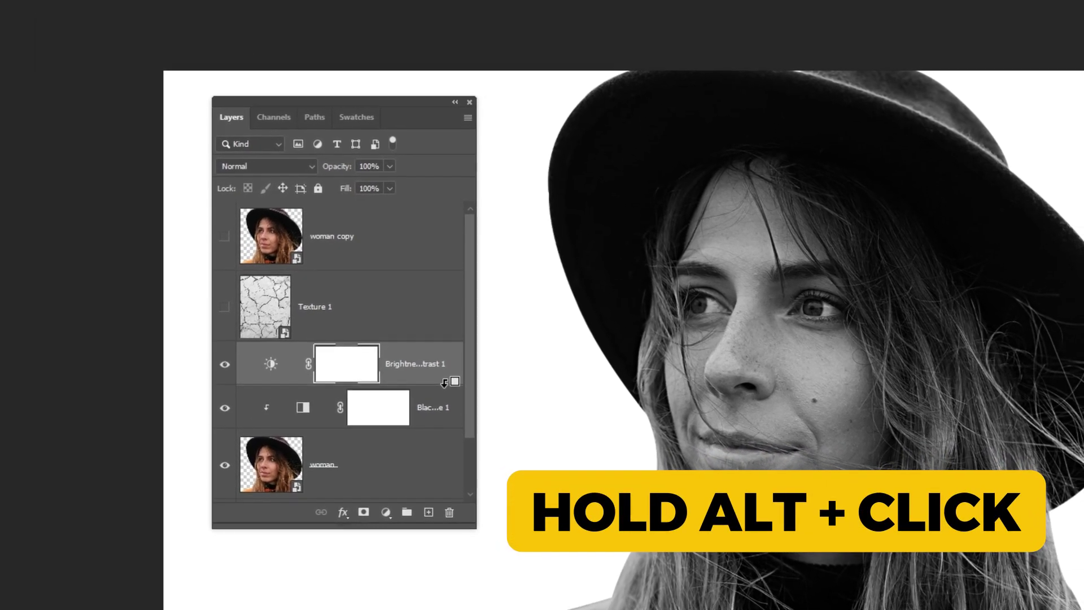
pyautogui.keyDown('alt'); pyautogui.click(444, 383); pyautogui.keyUp('alt')
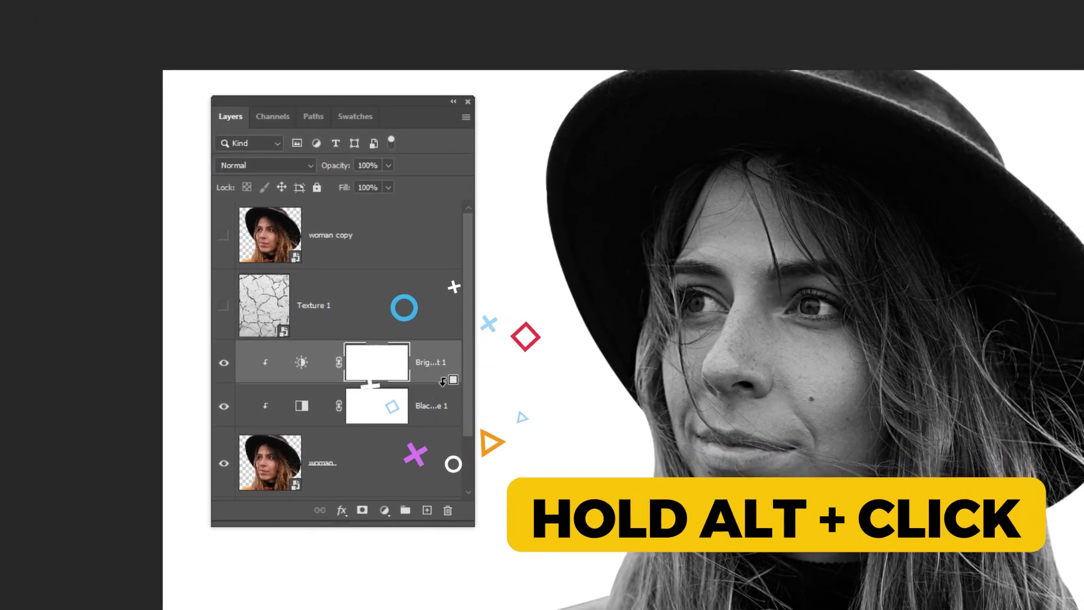
pyautogui.moveTo(470, 520); pyautogui.dragTo(508, 548)
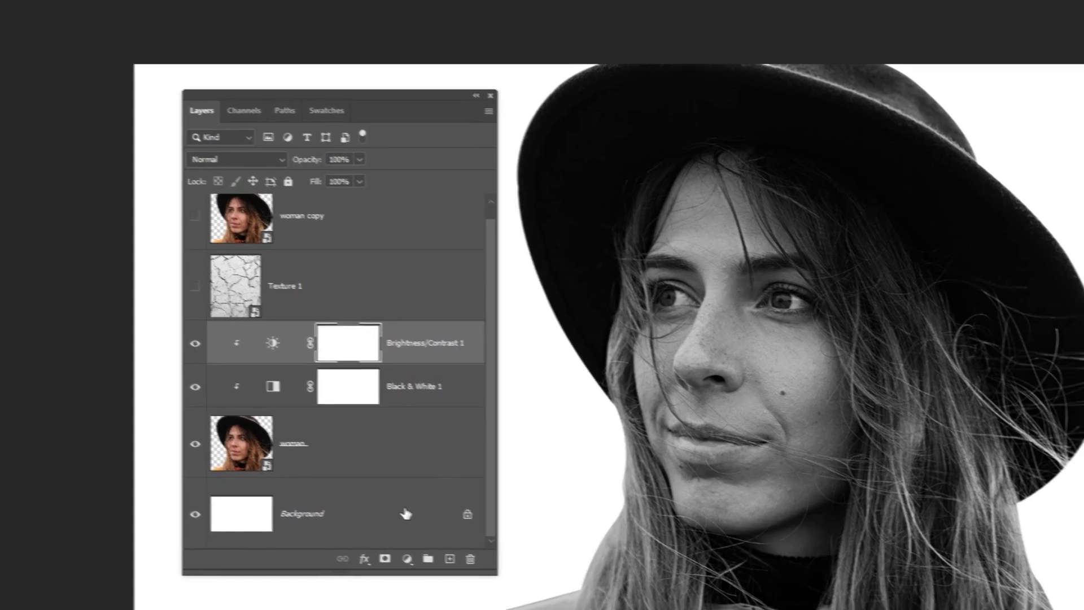
pyautogui.click(437, 520)
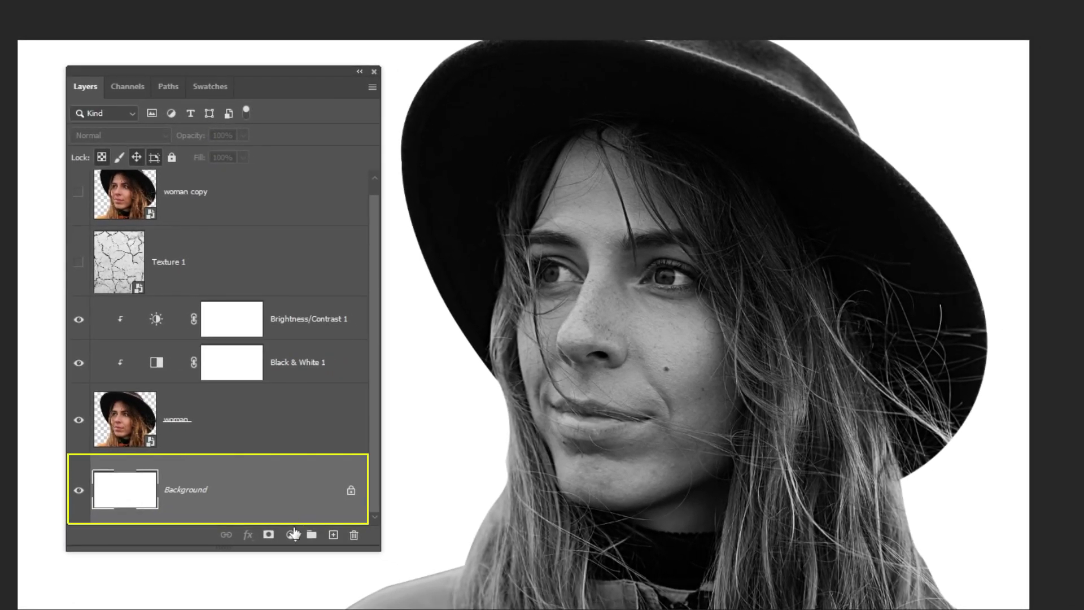
# Step: Add a Solid Color fill above Background using grey a4a4a4 sampled from the forehead
pyautogui.click(307, 538)
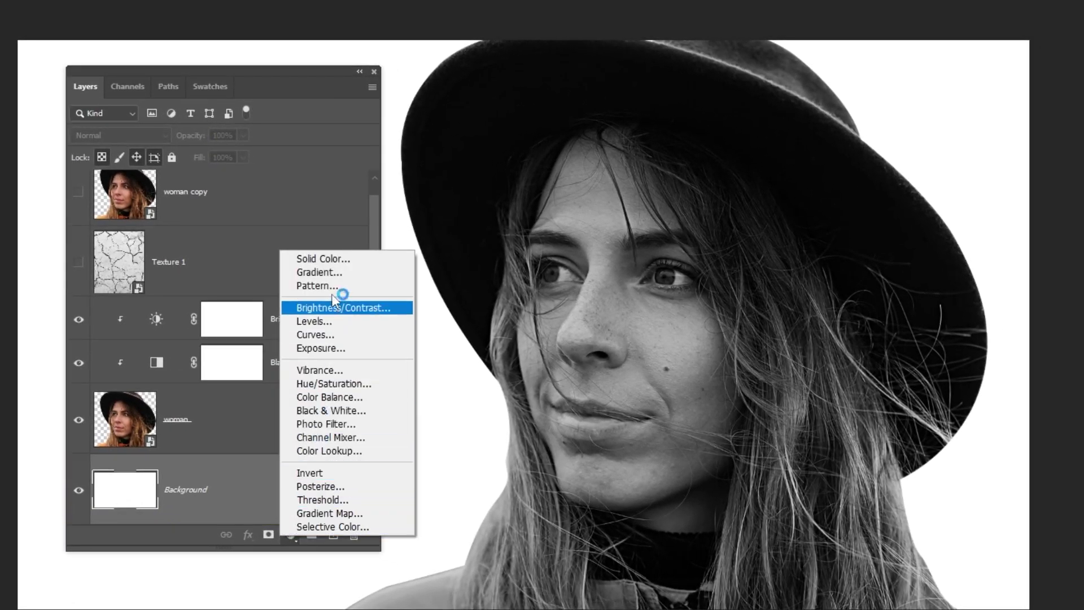
pyautogui.click(328, 258)
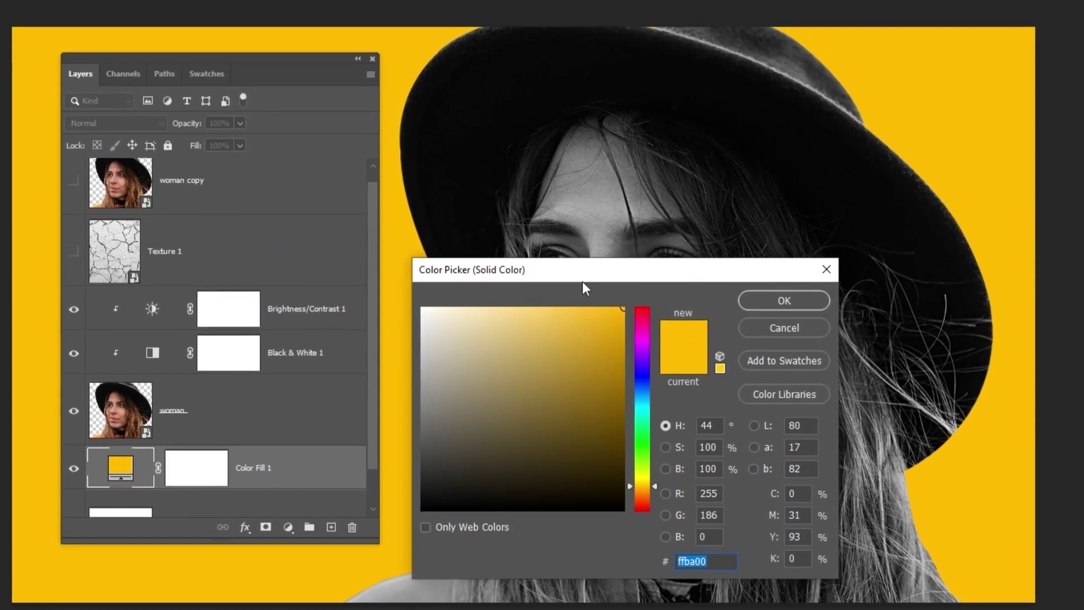
pyautogui.moveTo(582, 281); pyautogui.dragTo(484, 318)
pyautogui.click(590, 245)
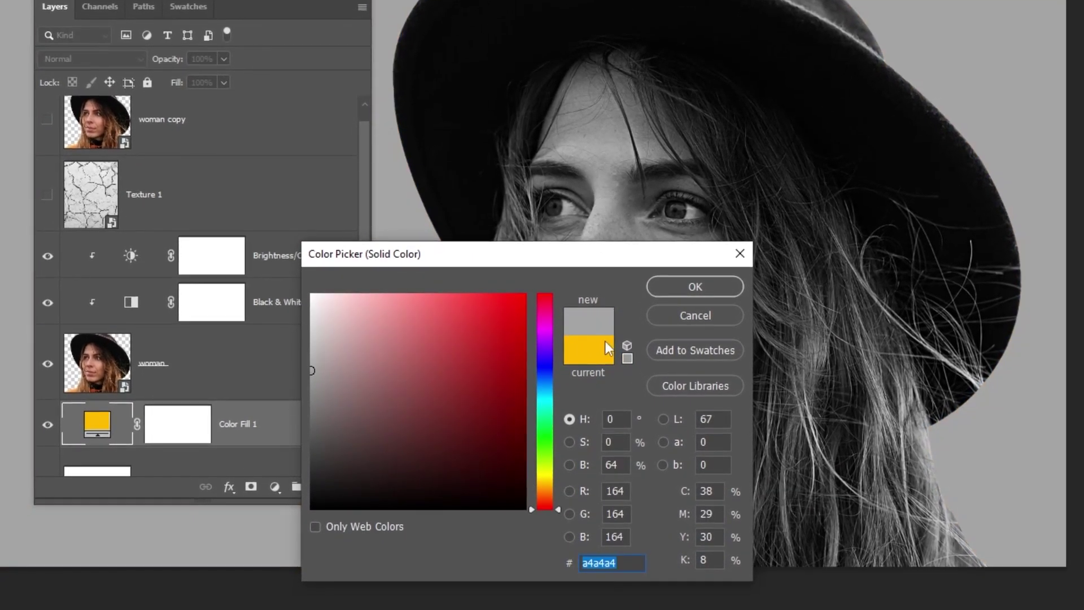
pyautogui.moveTo(626, 263); pyautogui.dragTo(625, 233)
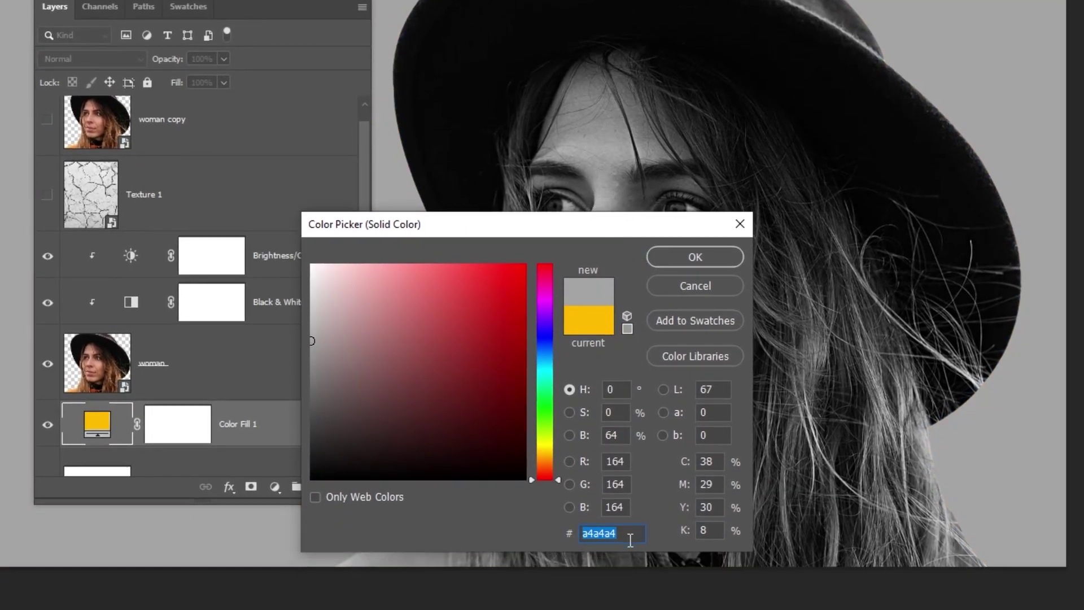
pyautogui.click(695, 258)
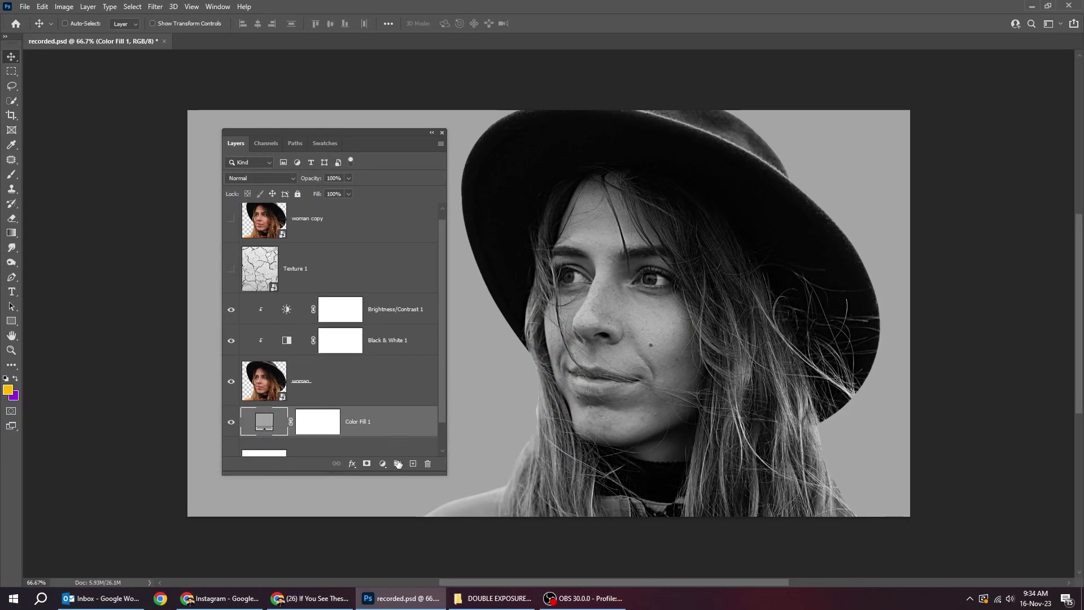
# Step: Add a new empty Layer 1 and set the foreground colour to white
pyautogui.click(413, 464)
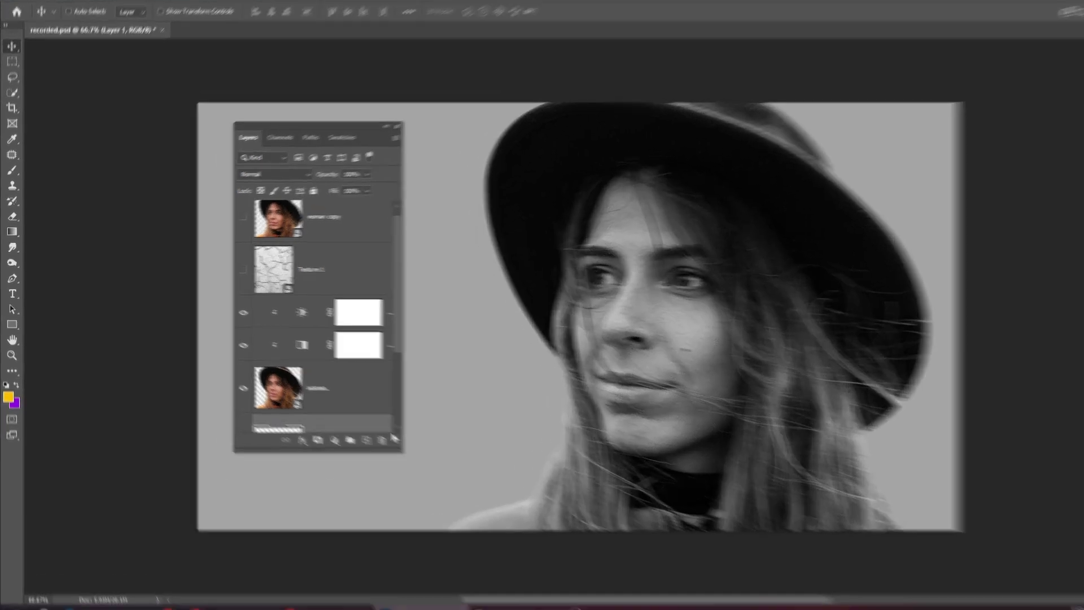
pyautogui.press('F7')
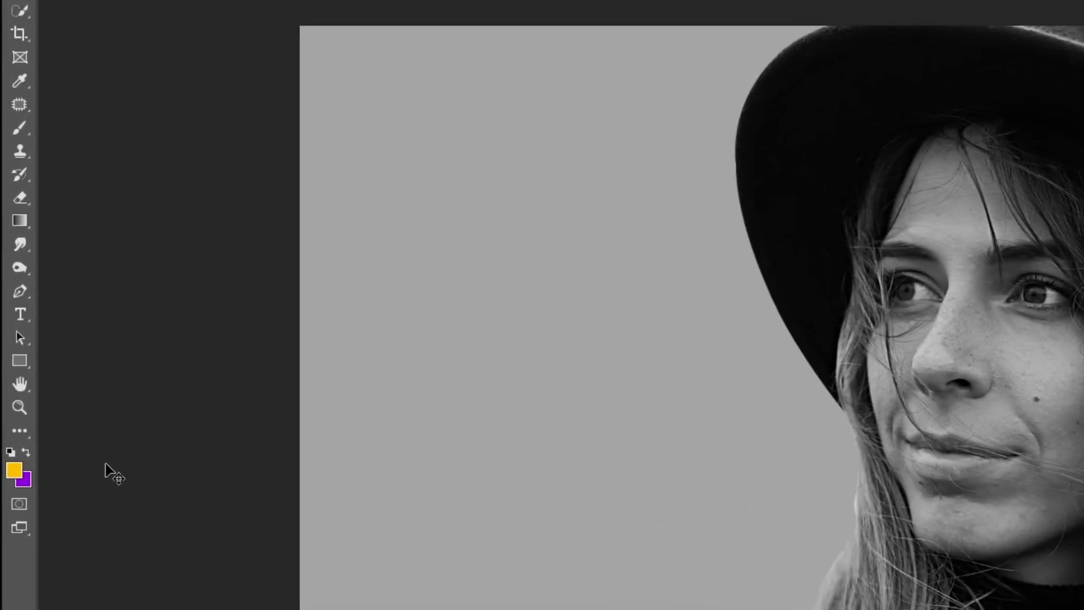
pyautogui.click(20, 473)
pyautogui.click(645, 360)
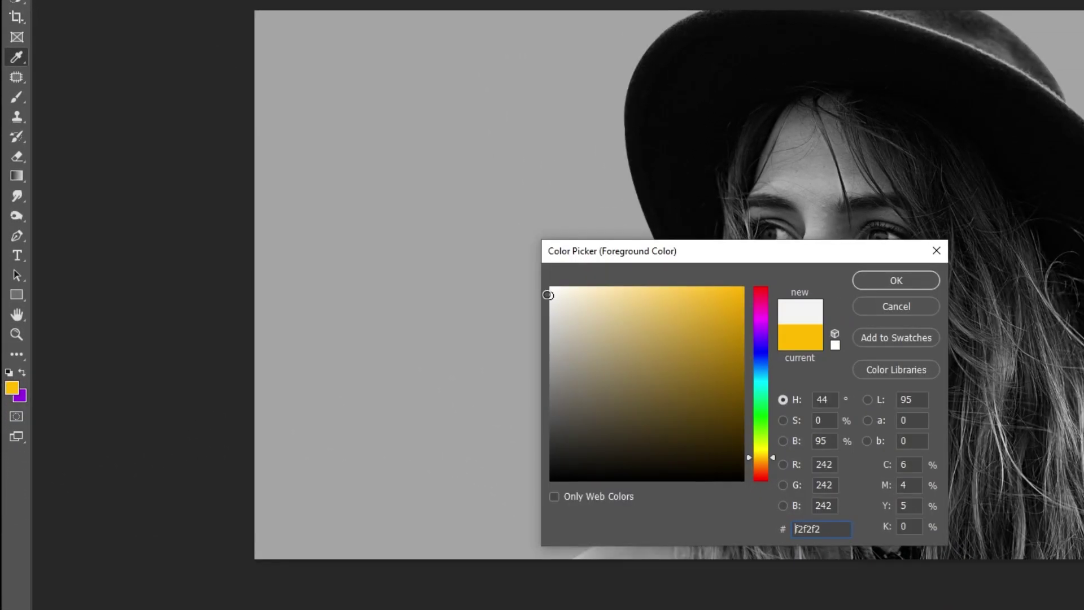
pyautogui.click(883, 280)
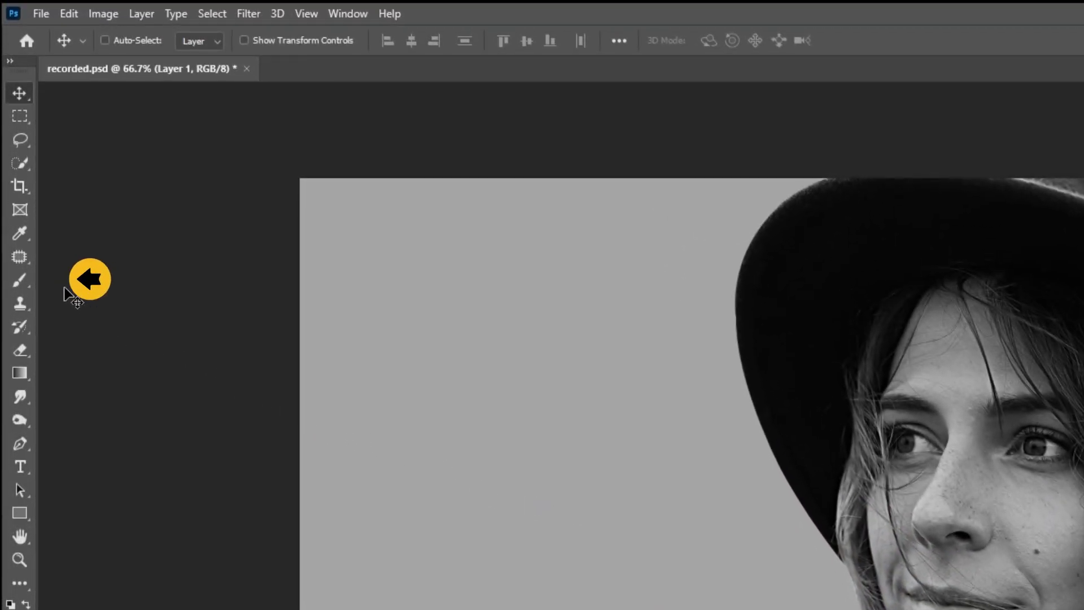
# Step: Paint a soft white glow behind the face with a 900 px Soft Round brush at 38% flow
pyautogui.click(26, 281)
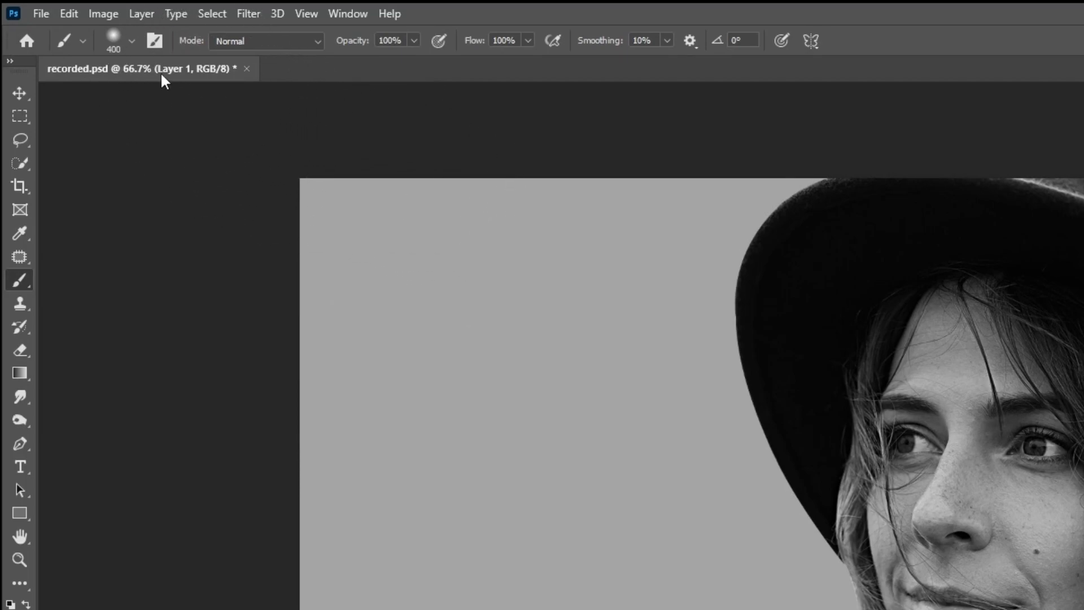
pyautogui.click(132, 41)
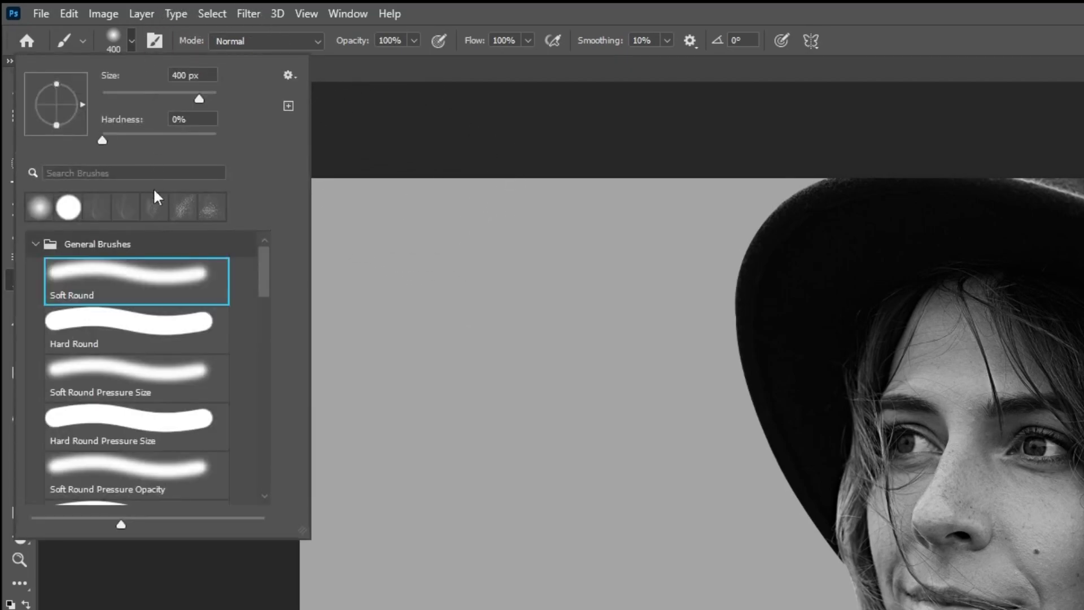
pyautogui.click(131, 43)
pyautogui.click(529, 41)
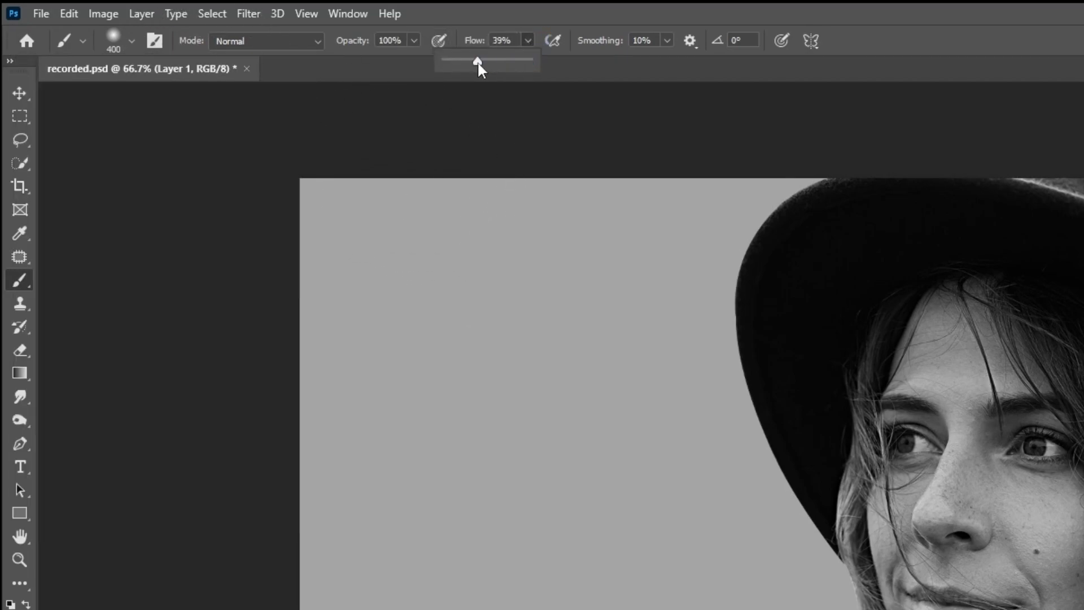
pyautogui.moveTo(477, 62); pyautogui.dragTo(475, 63)
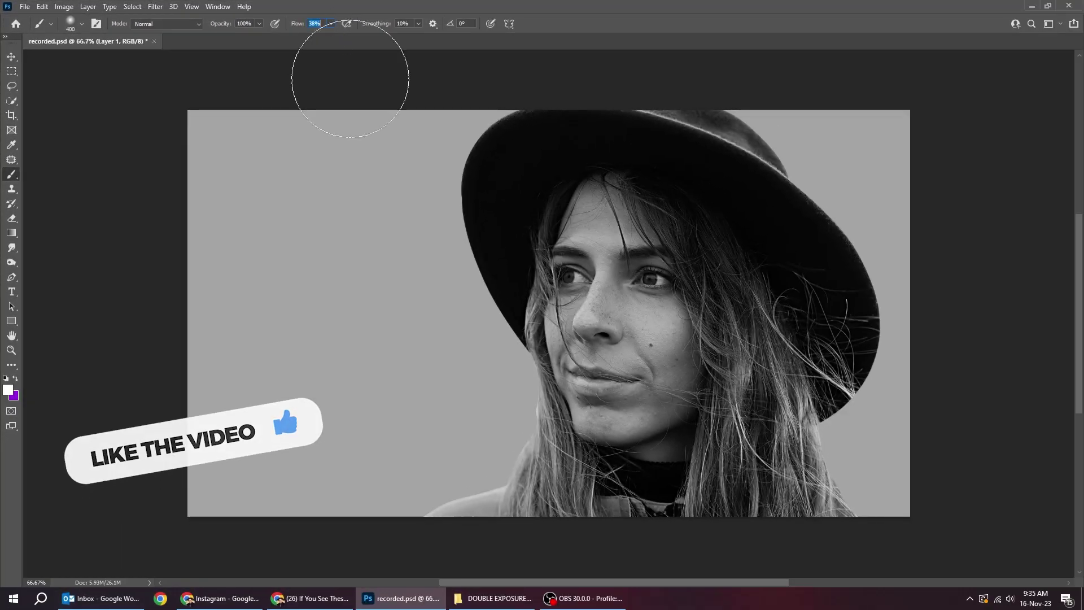
pyautogui.press(']')
pyautogui.press(']')
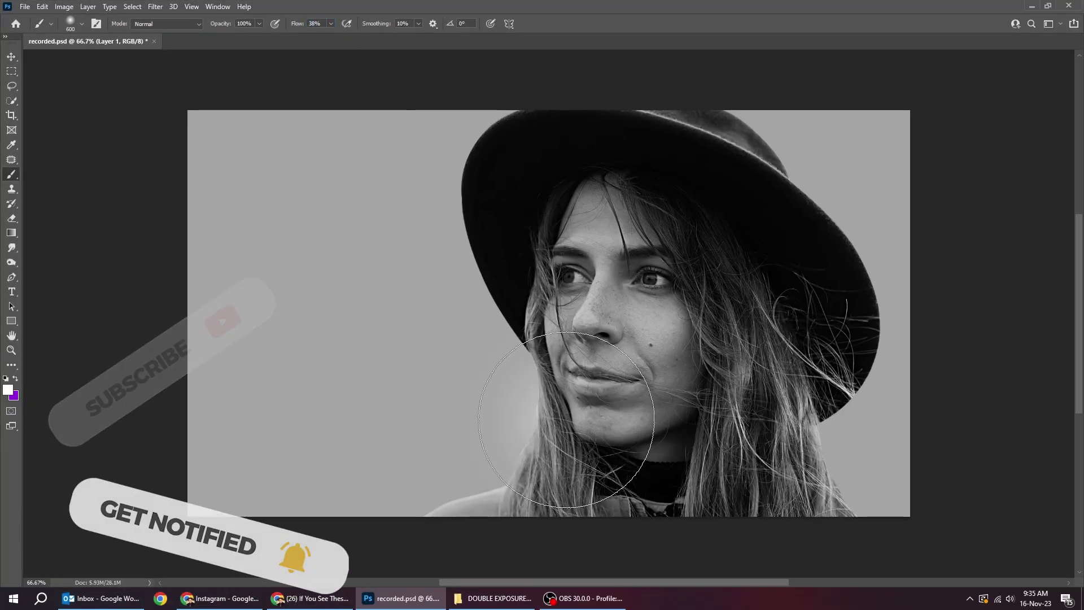
pyautogui.press(']')
pyautogui.press(']')
pyautogui.press(']')
pyautogui.click(533, 401)
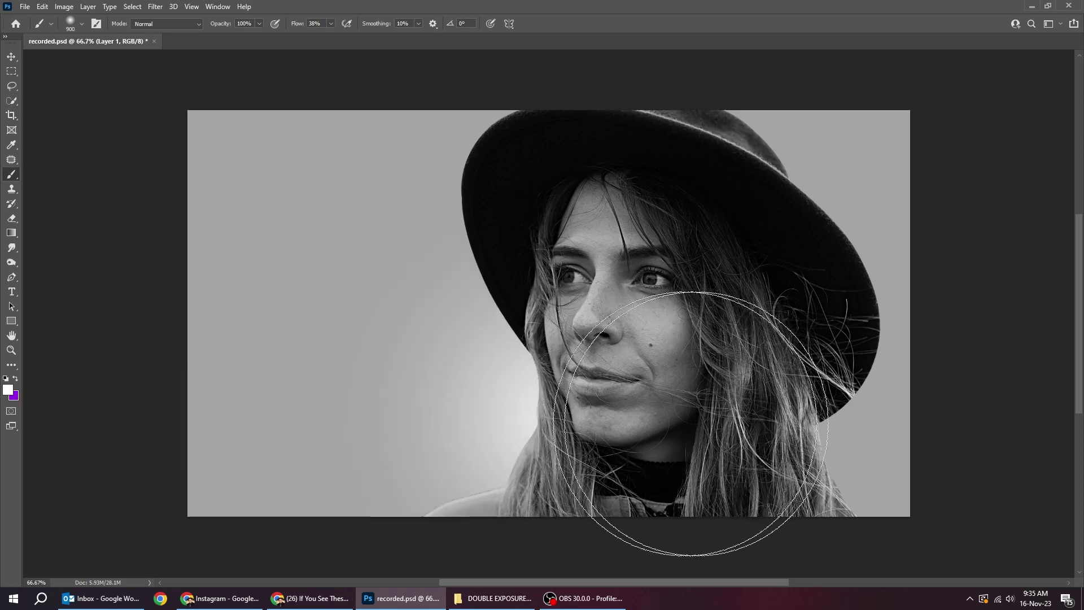
pyautogui.moveTo(690, 424)
pyautogui.mouseDown()
pyautogui.moveTo(762, 448)
pyautogui.moveTo(798, 412)
pyautogui.moveTo(810, 314)
pyautogui.moveTo(760, 308)
pyautogui.moveTo(615, 390)
pyautogui.moveTo(616, 401)
pyautogui.moveTo(734, 322)
pyautogui.moveTo(656, 377)
pyautogui.moveTo(629, 435)
pyautogui.moveTo(774, 448)
pyautogui.moveTo(689, 399)
pyautogui.moveTo(676, 404)
pyautogui.mouseUp()
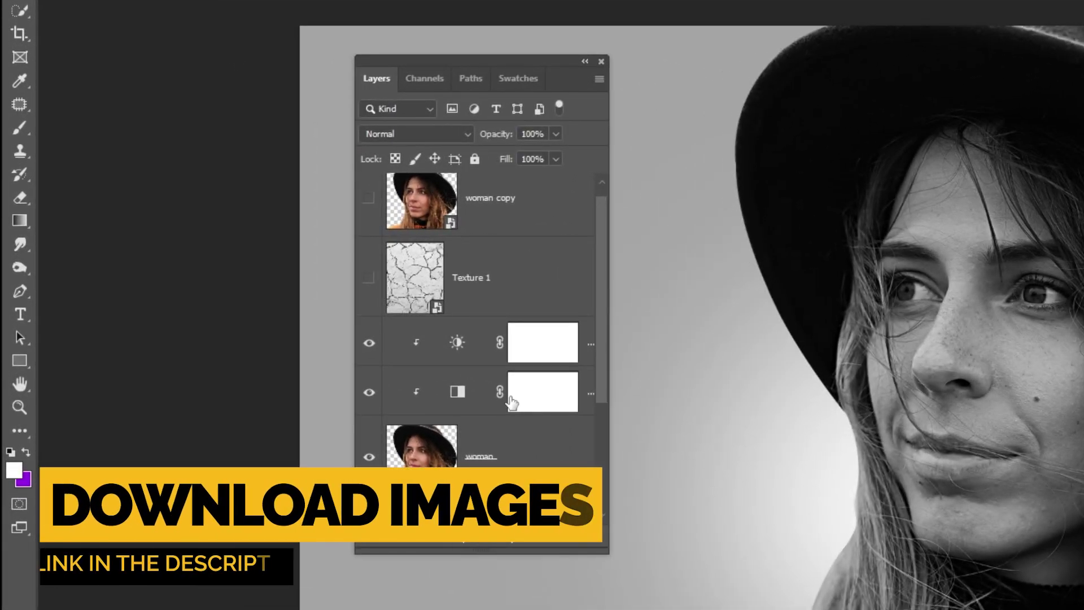
# Step: Make Texture 1 visible, clip it to the woman layer and set its blend mode to Multiply
pyautogui.click(503, 293)
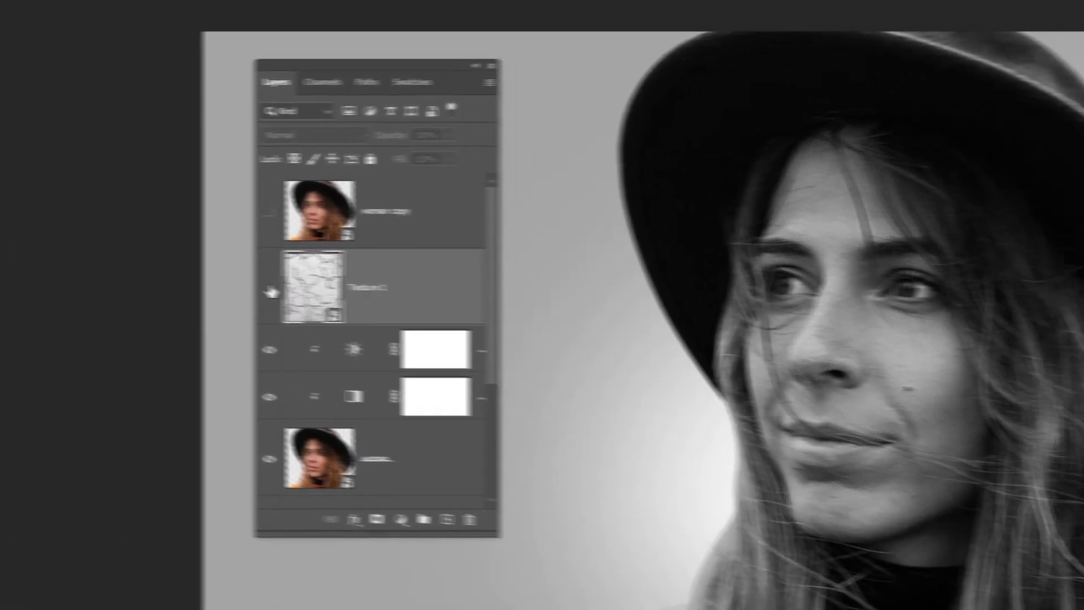
pyautogui.click(370, 295)
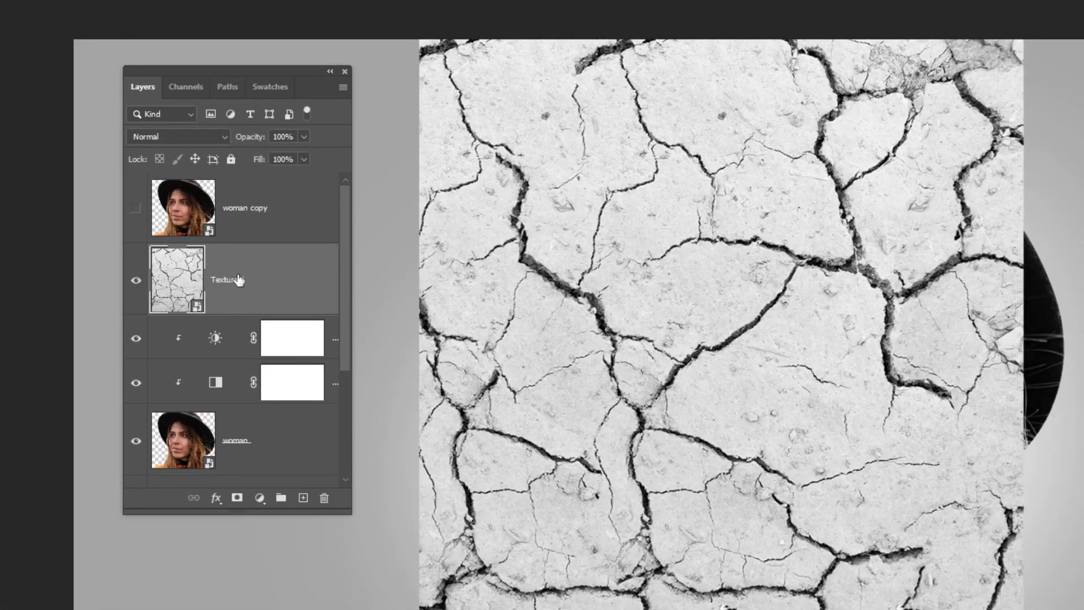
pyautogui.moveTo(350, 513); pyautogui.dragTo(396, 517)
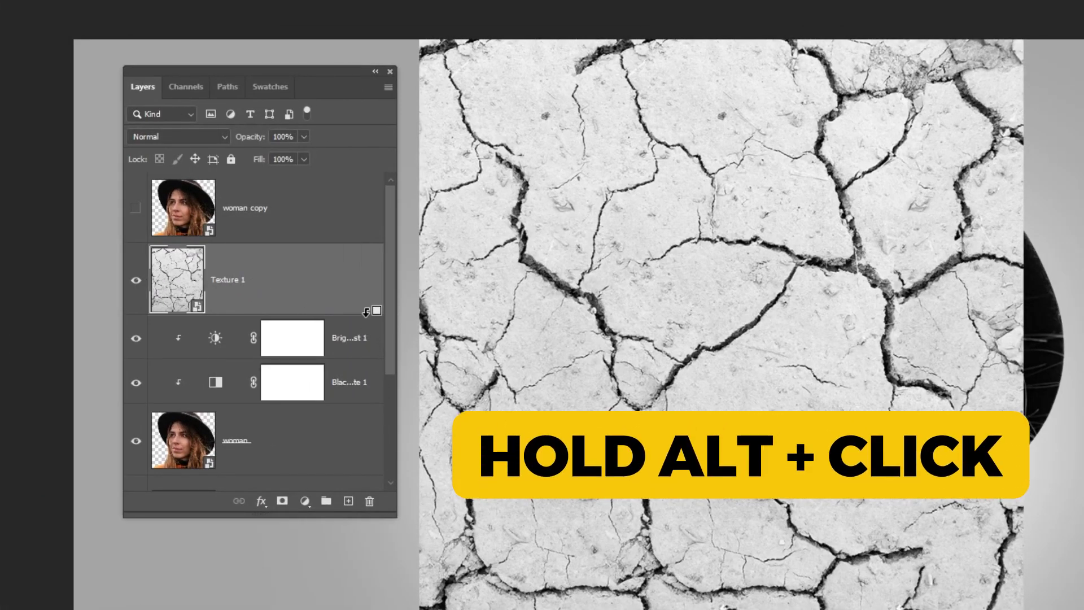
pyautogui.keyDown('alt'); pyautogui.click(366, 311); pyautogui.keyUp('alt')
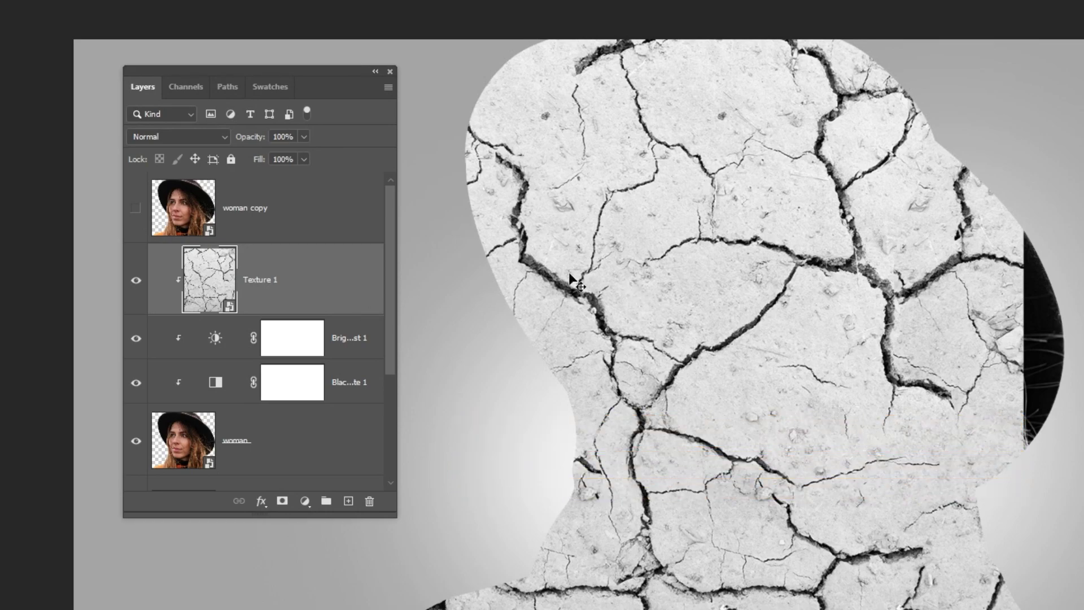
pyautogui.click(214, 137)
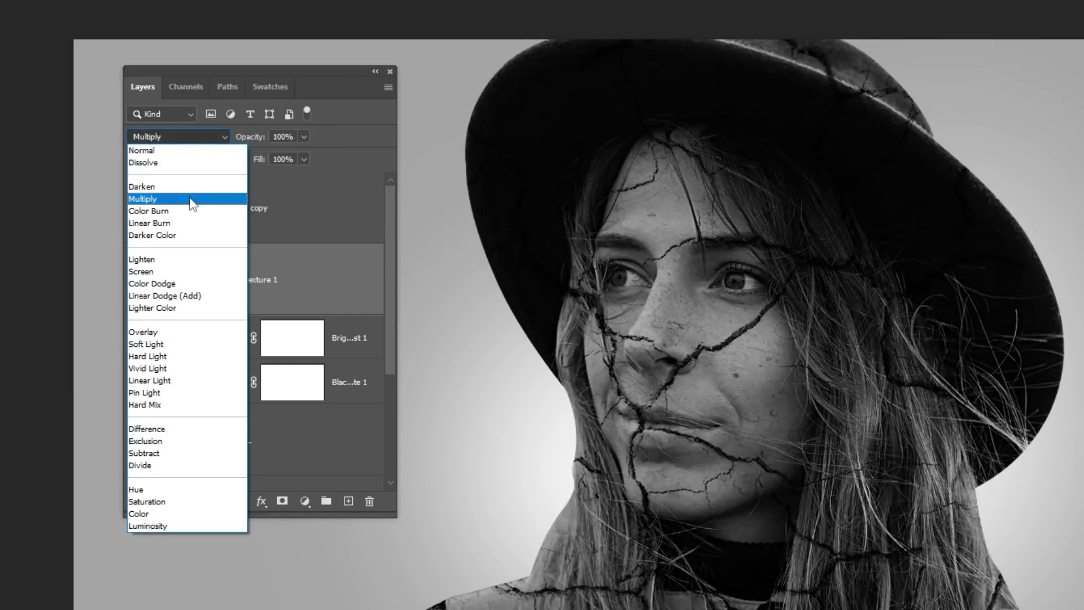
pyautogui.click(192, 203)
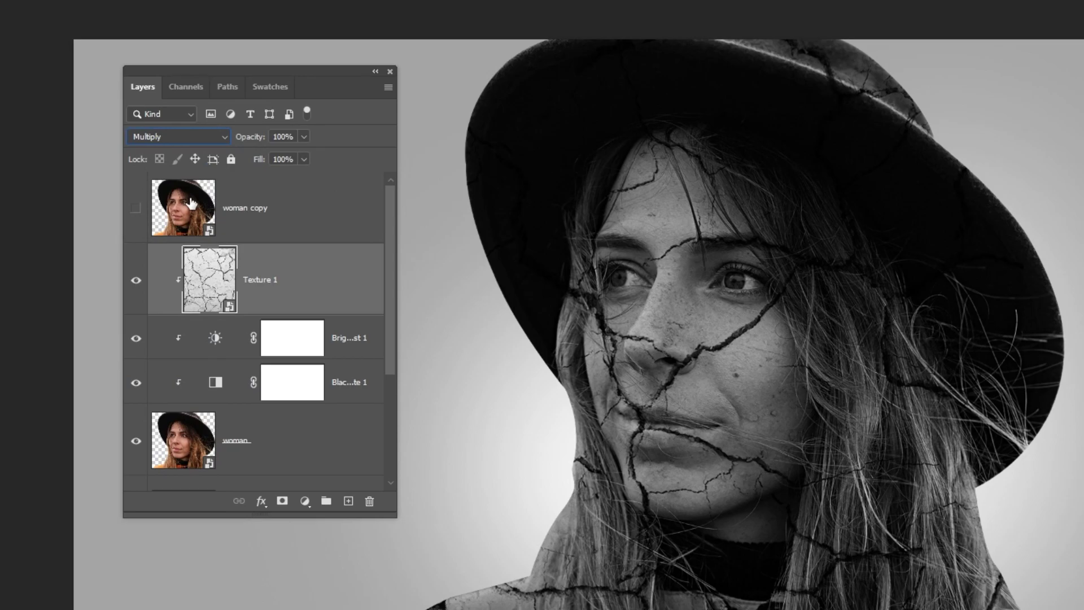
# Step: Add a layer mask to Texture 1 and set up a Hard Round brush at 100% flow
pyautogui.click(281, 501)
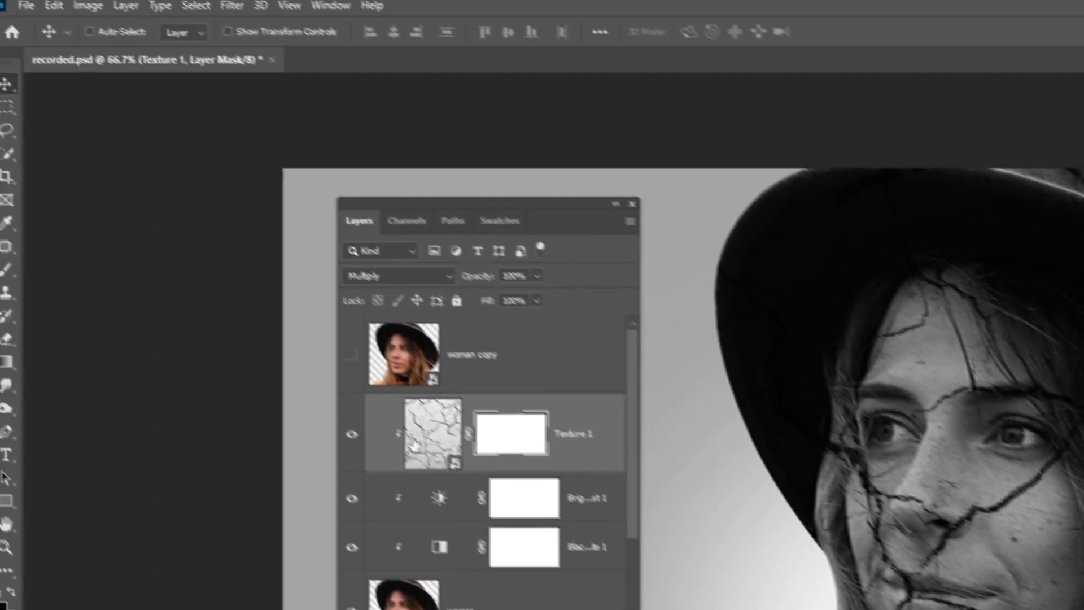
pyautogui.press('b')
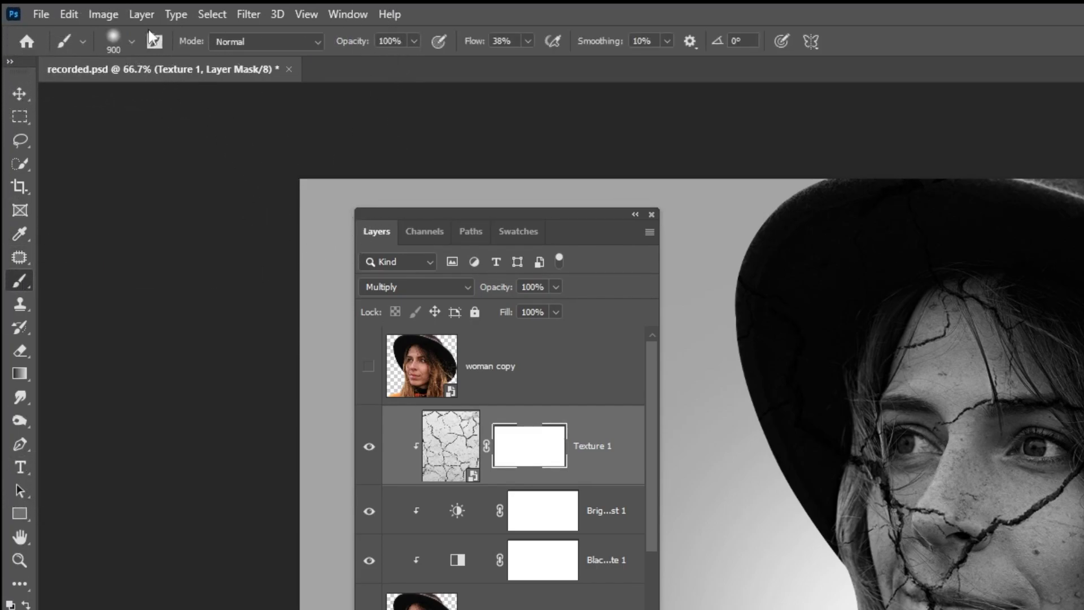
pyautogui.click(132, 42)
pyautogui.click(135, 317)
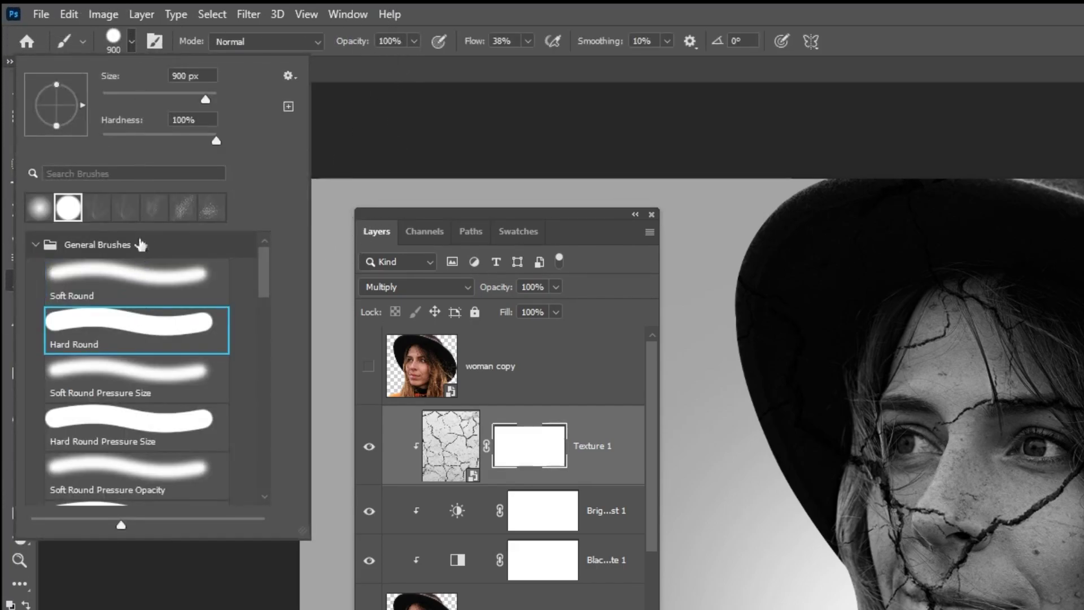
pyautogui.click(134, 42)
pyautogui.click(528, 41)
pyautogui.moveTo(537, 60); pyautogui.dragTo(604, 64)
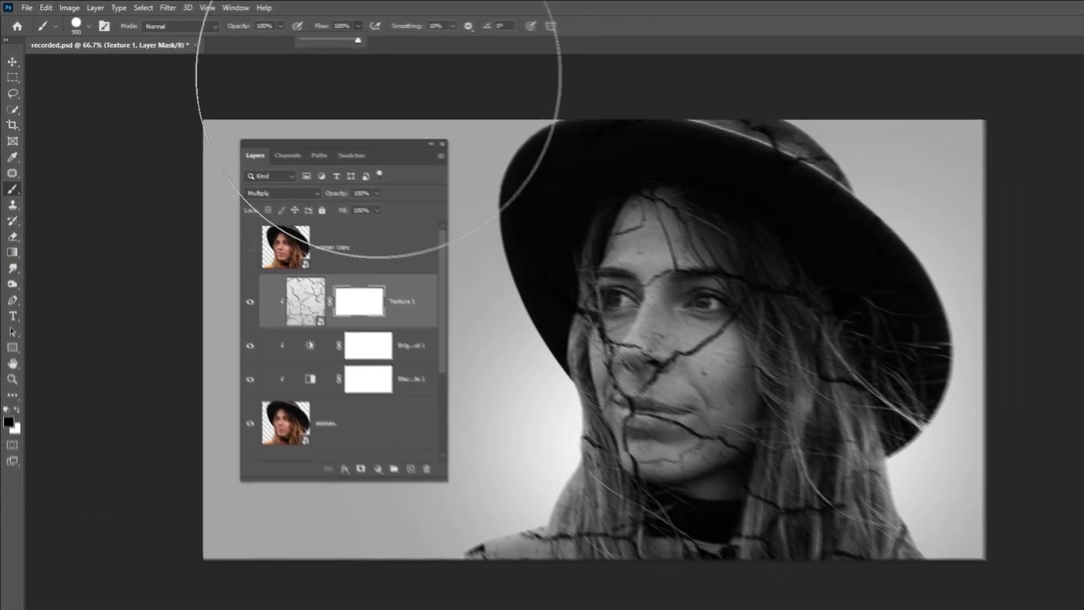
# Step: Paint black on the mask to hide cracks from the neck, shoulders and lower hair
pyautogui.press('[')
pyautogui.press('[')
pyautogui.press('[')
pyautogui.press('[')
pyautogui.press('[')
pyautogui.press('[')
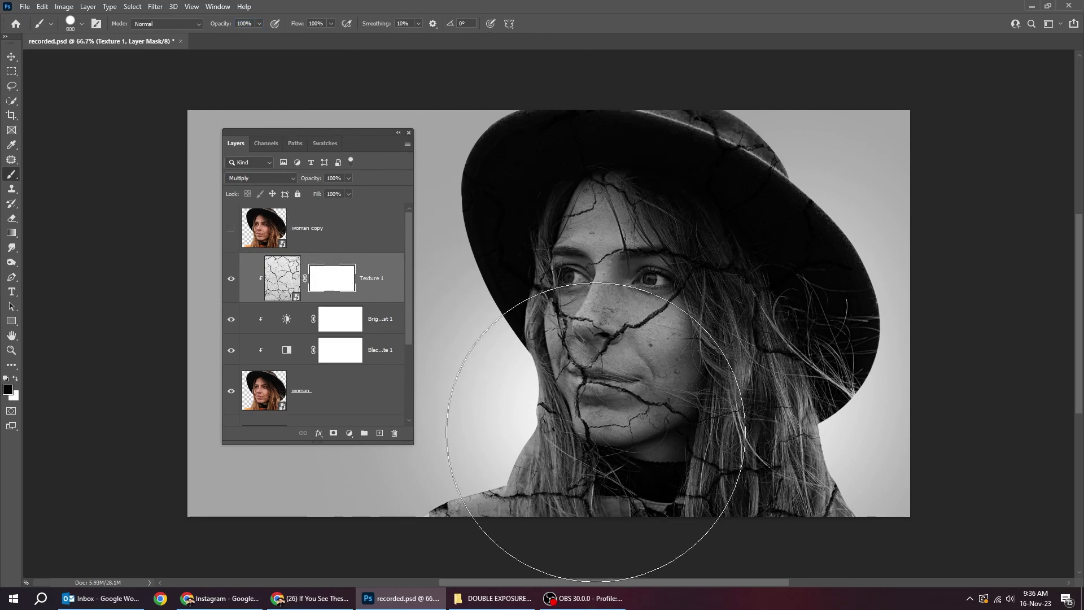
pyautogui.press('[')
pyautogui.press('[')
pyautogui.click(497, 501)
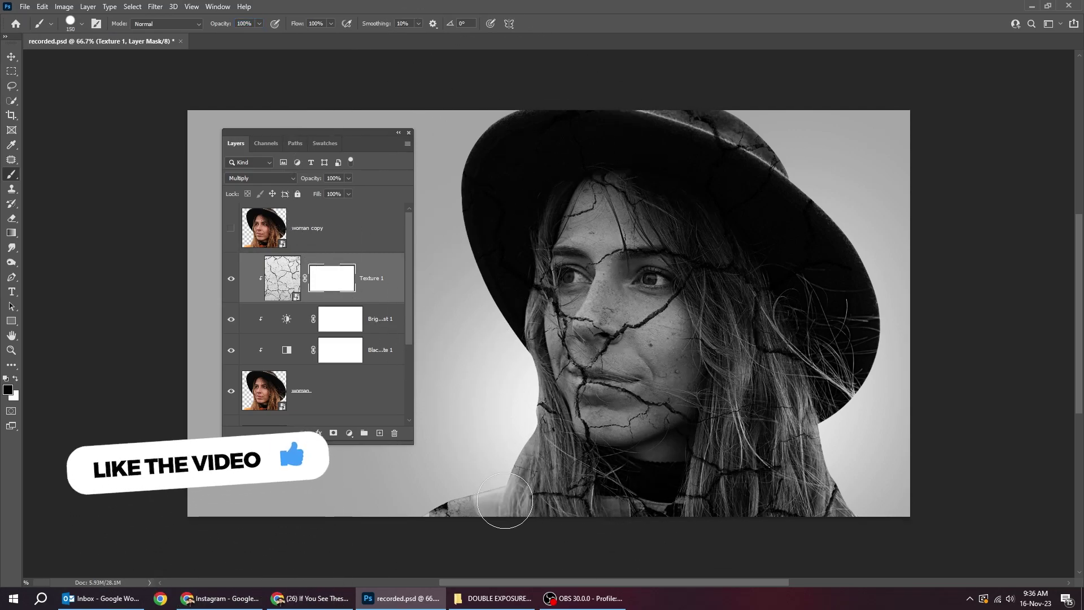
pyautogui.press('[')
pyautogui.press('[')
pyautogui.press('[')
pyautogui.moveTo(599, 511)
pyautogui.mouseDown()
pyautogui.moveTo(576, 507)
pyautogui.moveTo(544, 434)
pyautogui.mouseUp()
pyautogui.press('[')
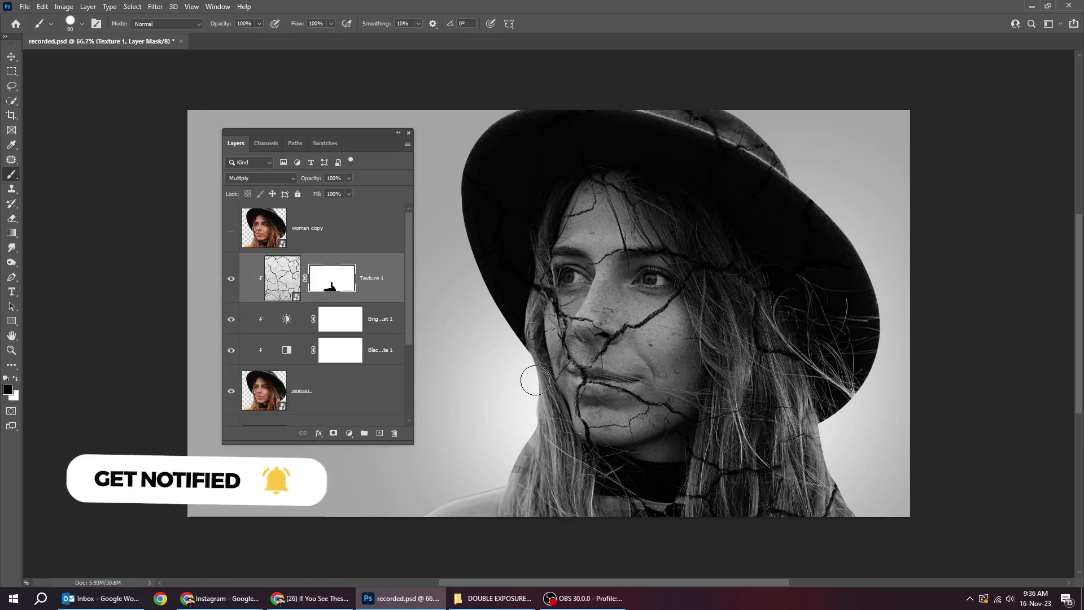
pyautogui.moveTo(731, 515); pyautogui.dragTo(723, 462)
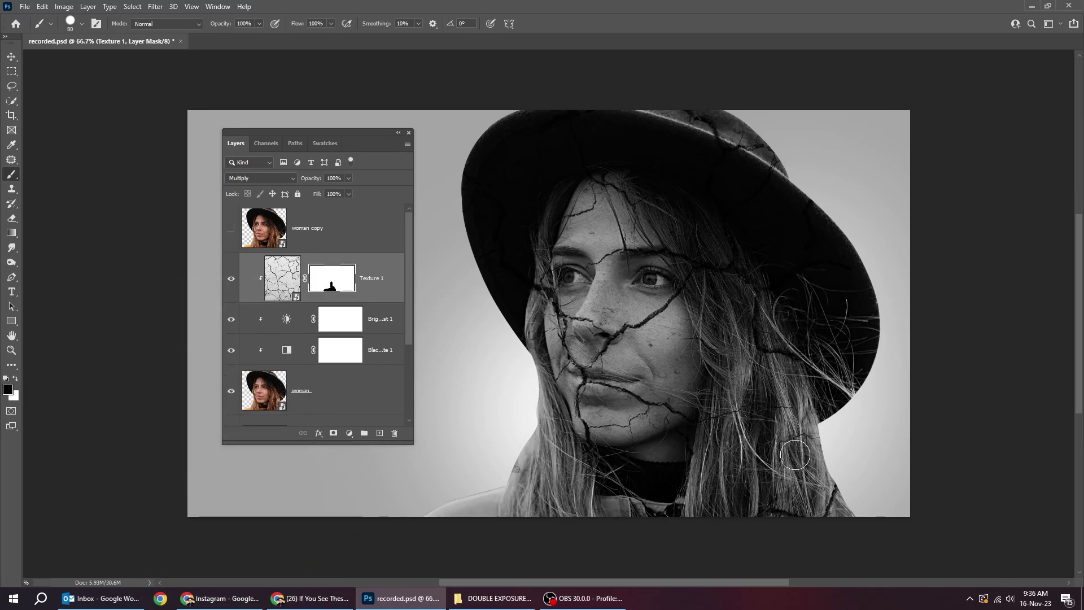
pyautogui.moveTo(795, 455); pyautogui.dragTo(829, 497)
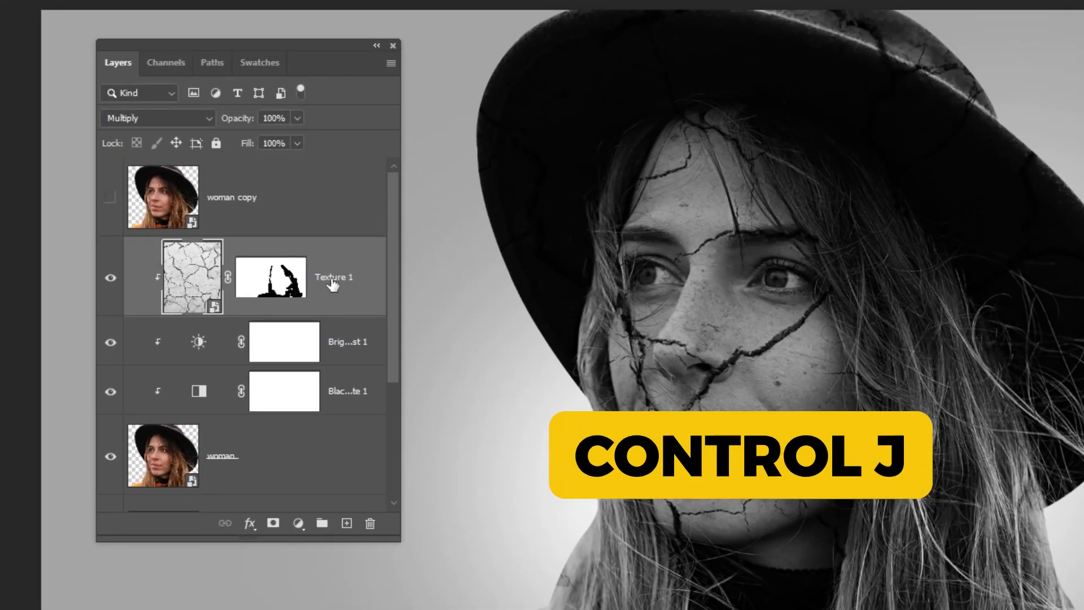
# Step: Duplicate Texture 1, clip the copy to it and set the copy's blend mode to Soft Light
pyautogui.hotkey('ctrl', 'j')
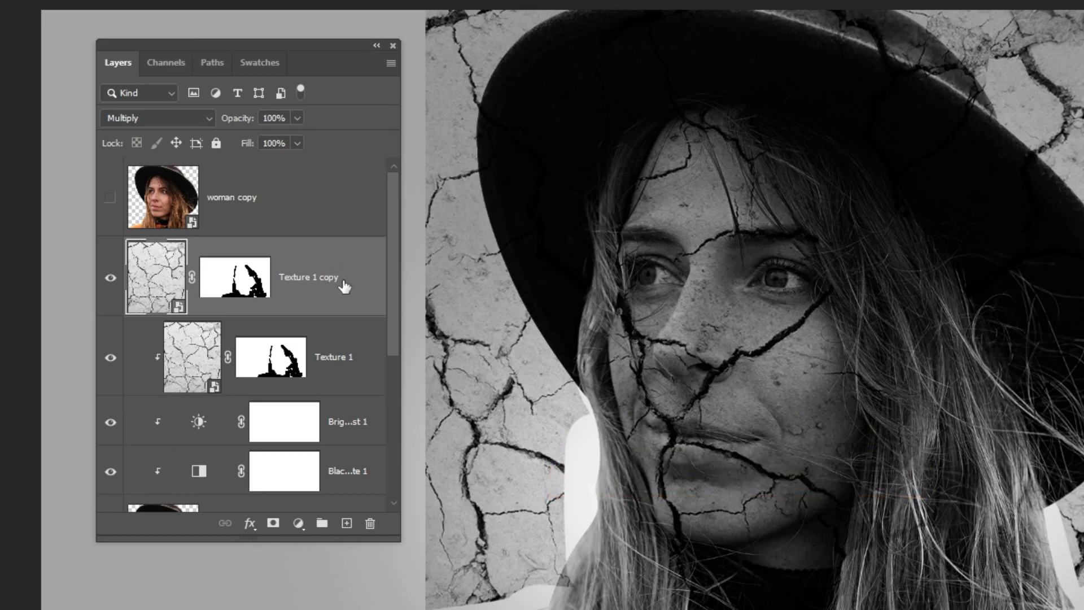
pyautogui.keyDown('alt'); pyautogui.click(347, 314); pyautogui.keyUp('alt')
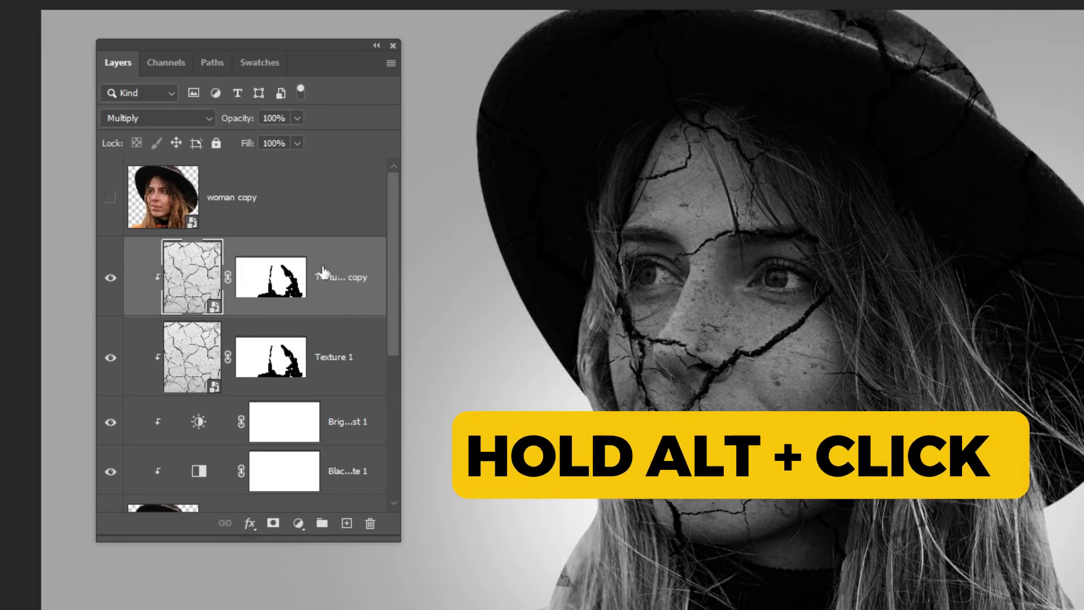
pyautogui.click(155, 118)
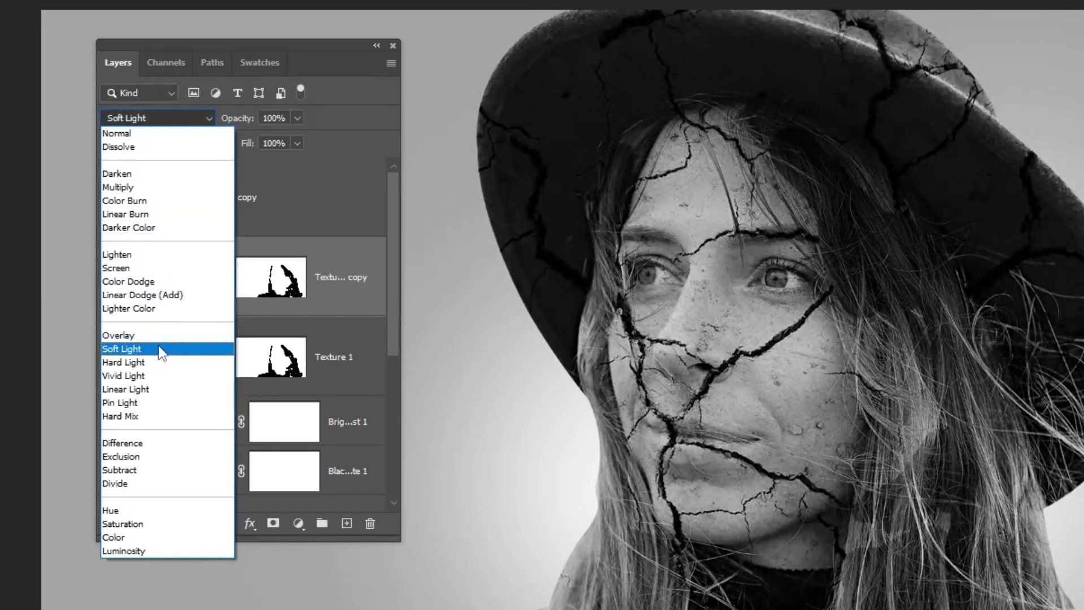
pyautogui.click(162, 349)
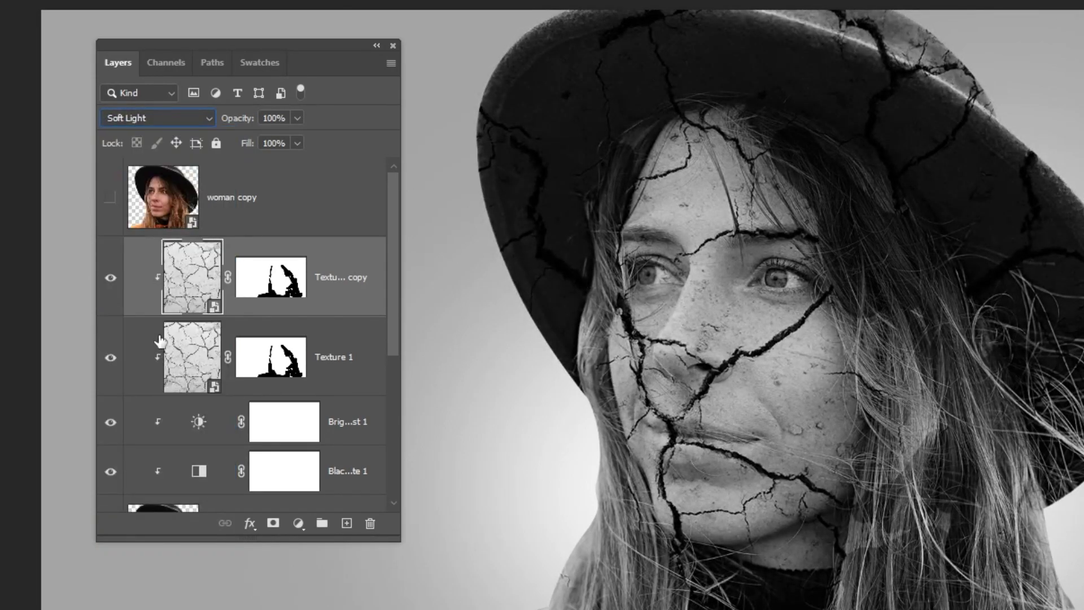
pyautogui.click(270, 218)
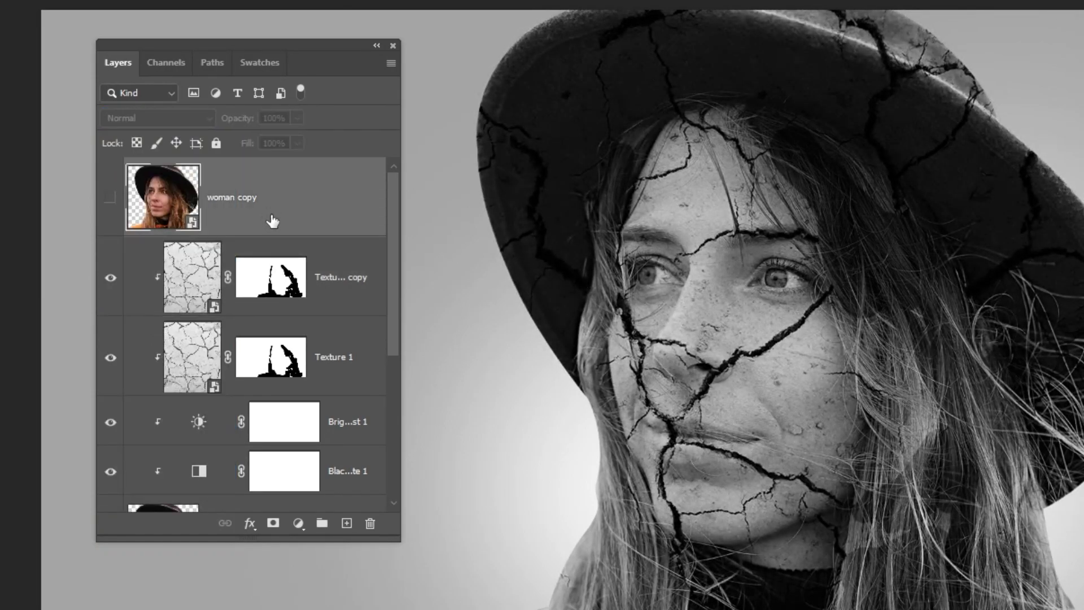
# Step: Show woman copy under a black mask and lasso-reveal a jagged colour patch around the right eye
pyautogui.click(111, 203)
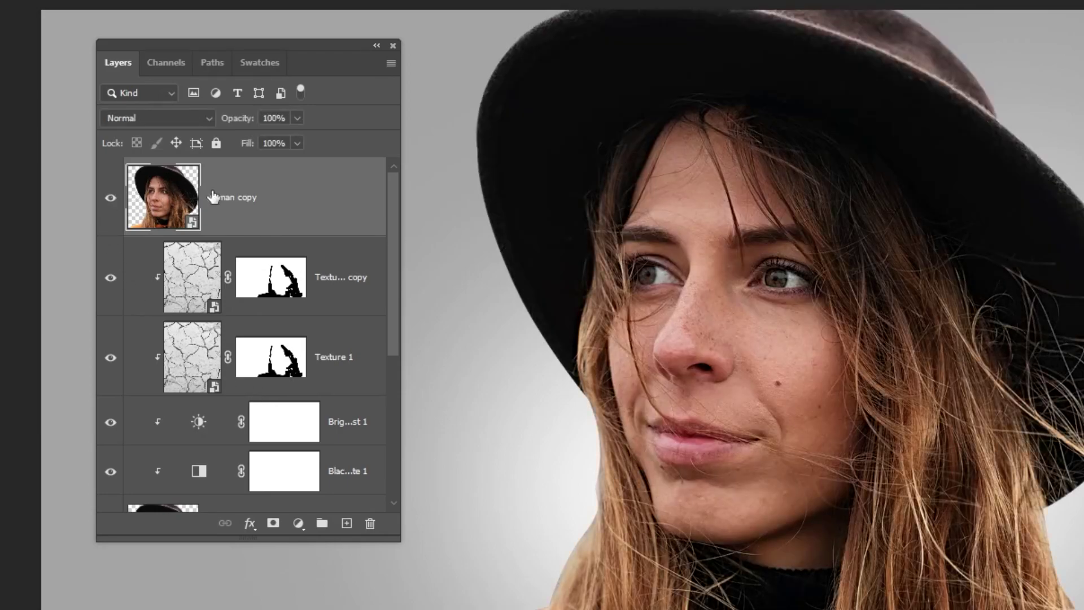
pyautogui.keyDown('alt'); pyautogui.click(272, 524); pyautogui.keyUp('alt')
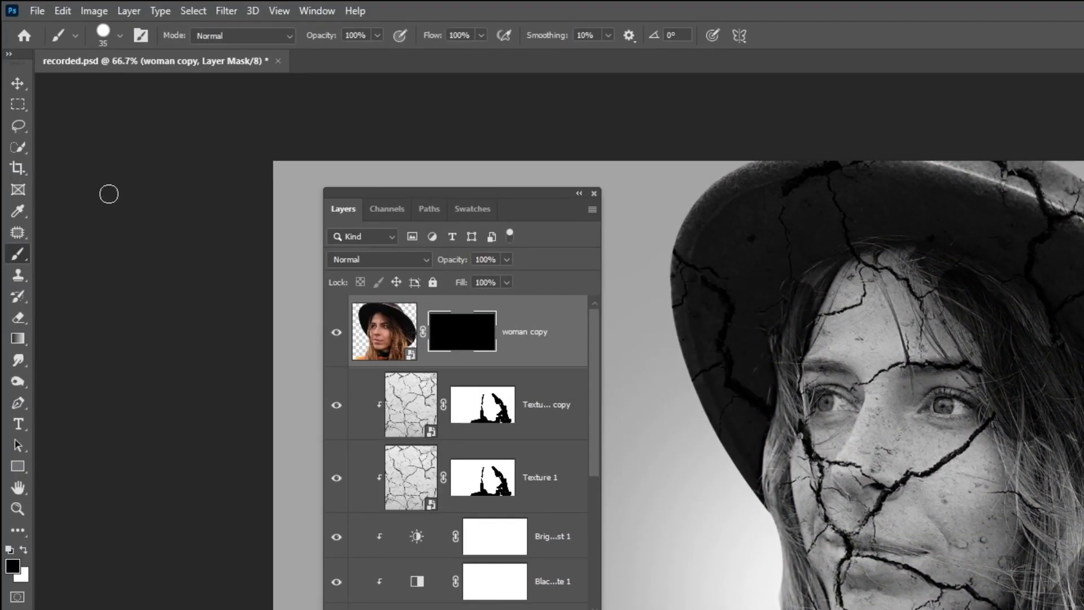
pyautogui.click(22, 125)
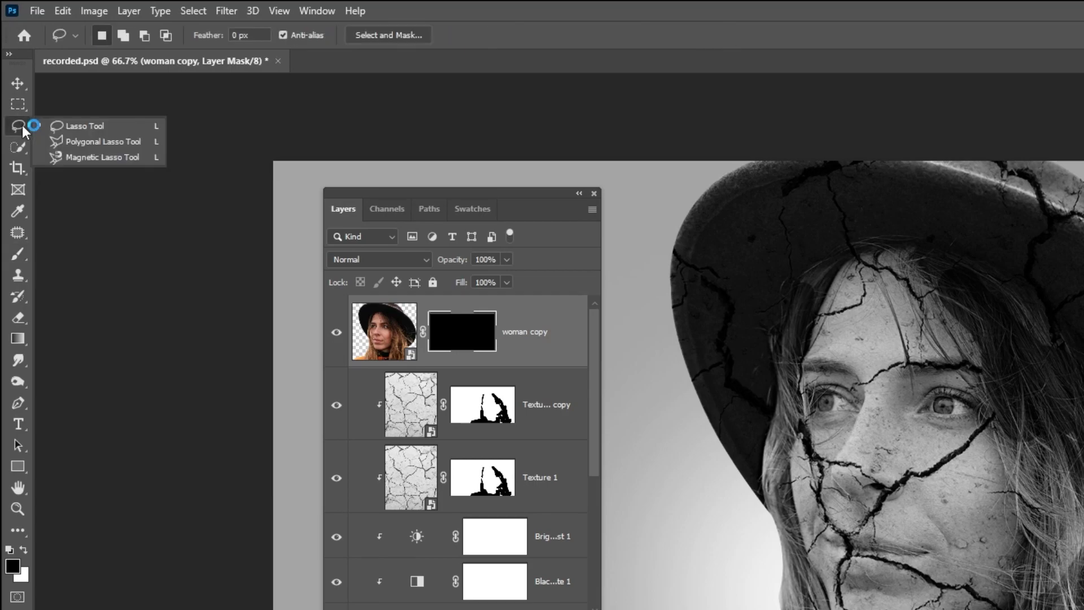
pyautogui.click(66, 127)
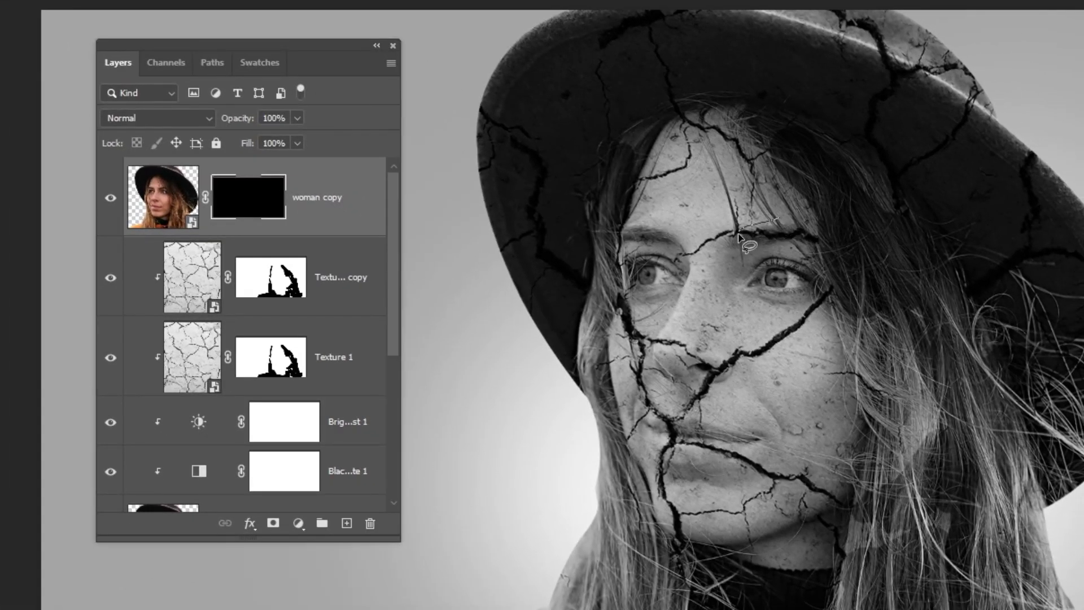
pyautogui.moveTo(739, 237)
pyautogui.mouseDown()
pyautogui.moveTo(715, 294)
pyautogui.moveTo(723, 313)
pyautogui.moveTo(756, 324)
pyautogui.moveTo(771, 344)
pyautogui.moveTo(827, 348)
pyautogui.moveTo(862, 304)
pyautogui.moveTo(813, 204)
pyautogui.mouseUp()
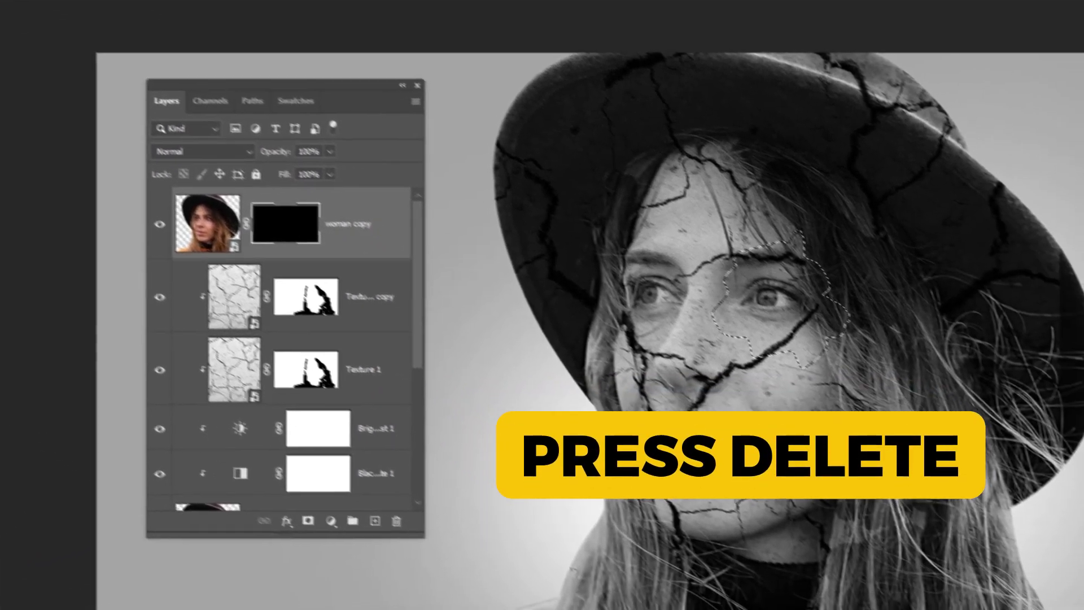
pyautogui.press('Delete')
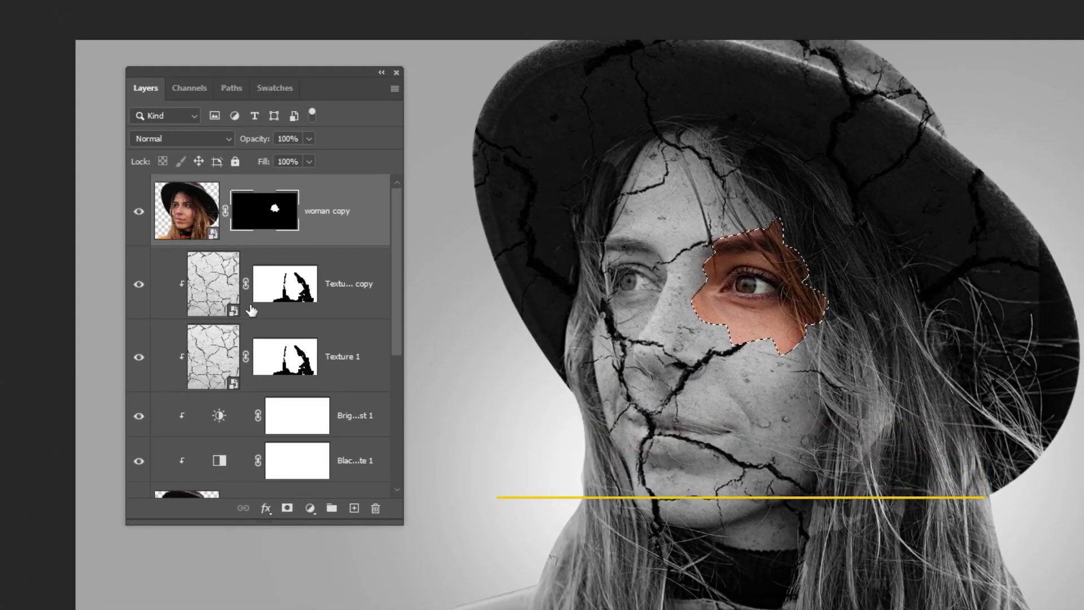
pyautogui.hotkey('ctrl', 'd')
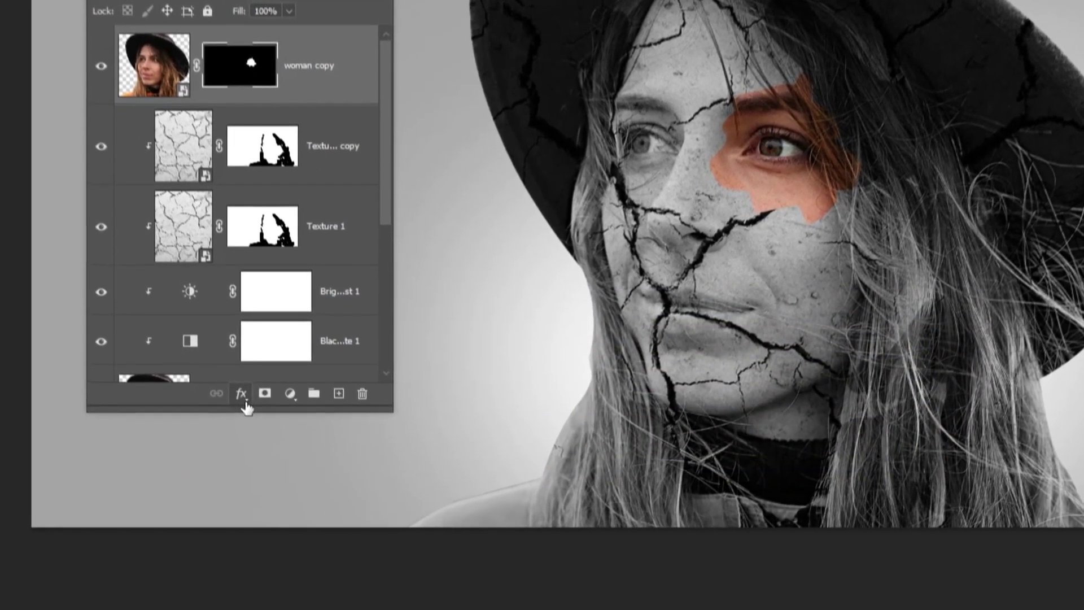
pyautogui.click(266, 509)
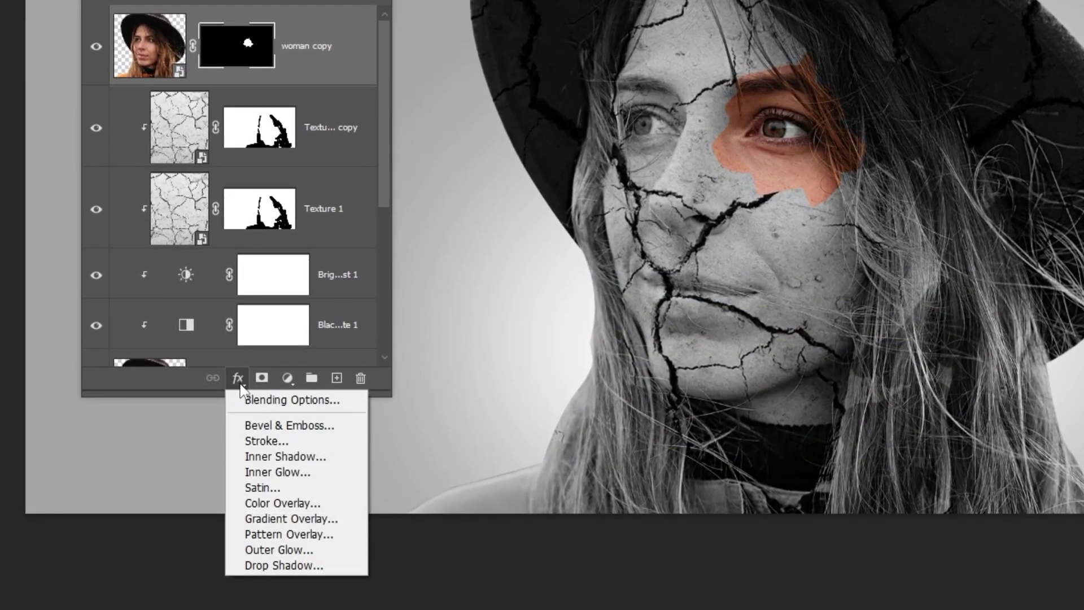
# Step: Give the colour patch a 6 px grey stroke and enable an Inner Shadow effect
pyautogui.click(267, 441)
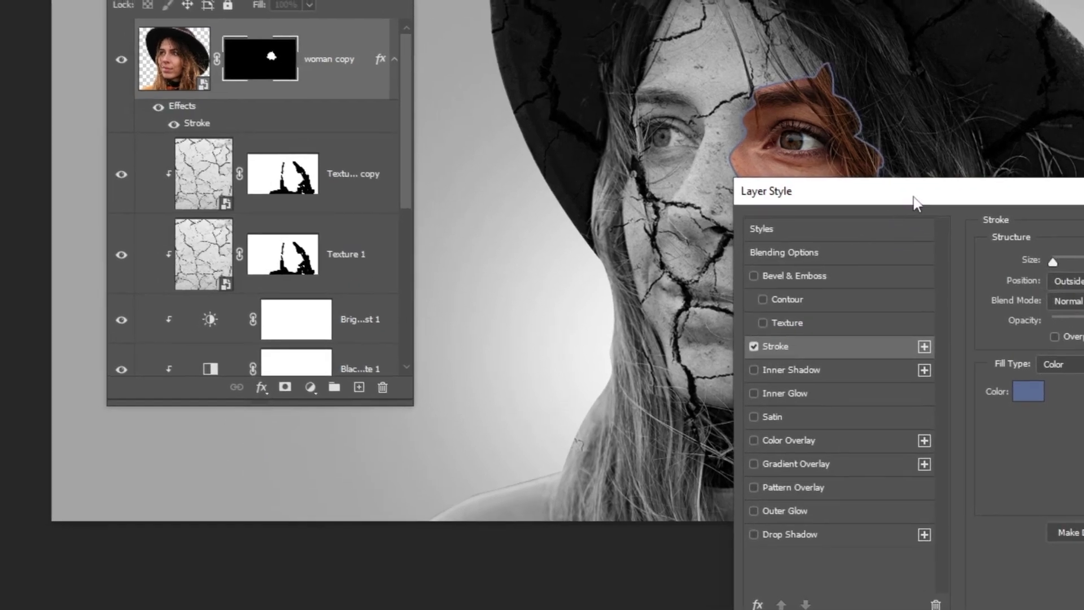
pyautogui.moveTo(892, 183); pyautogui.dragTo(46, 87)
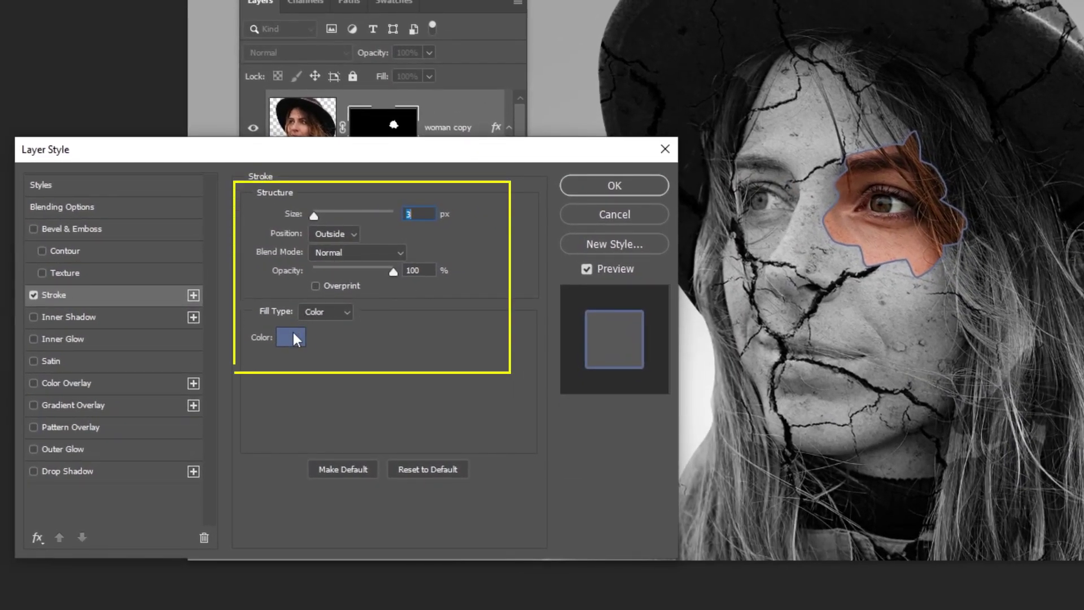
pyautogui.click(293, 338)
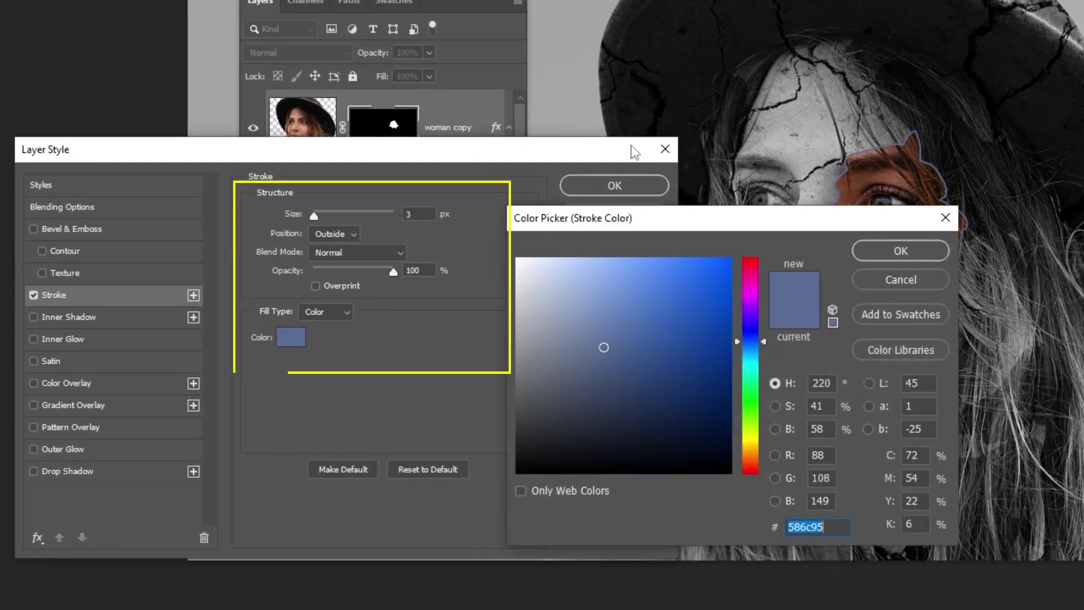
pyautogui.write('868181')
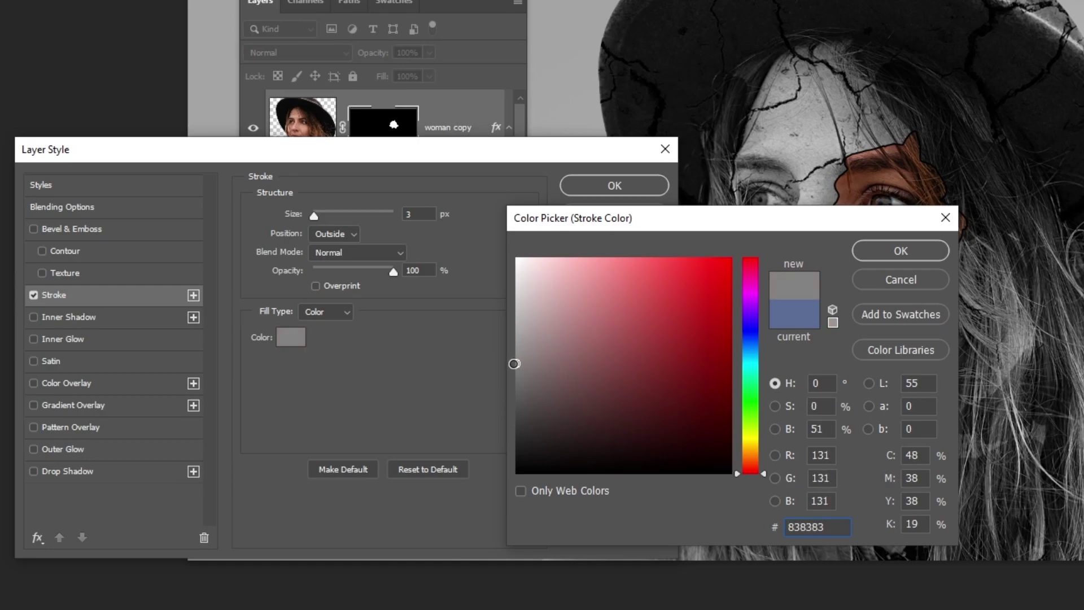
pyautogui.click(898, 248)
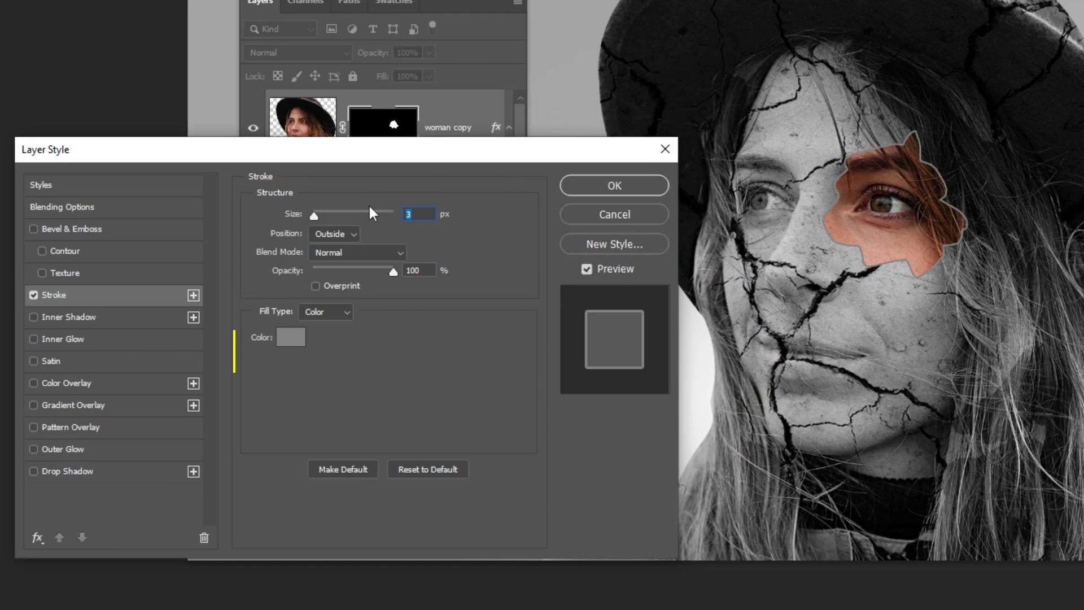
pyautogui.write('6')
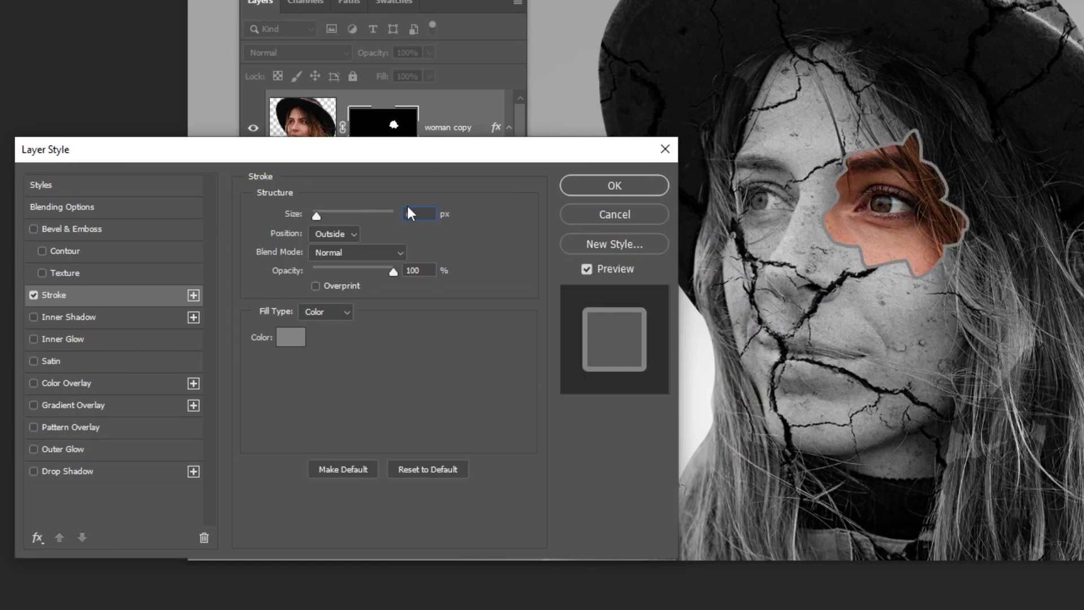
pyautogui.click(89, 323)
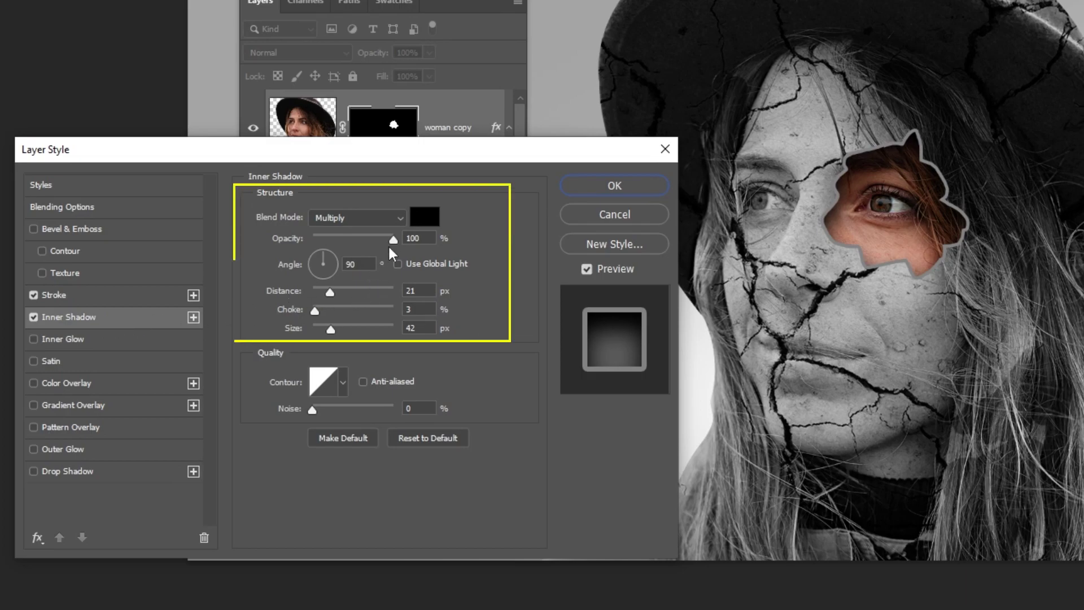